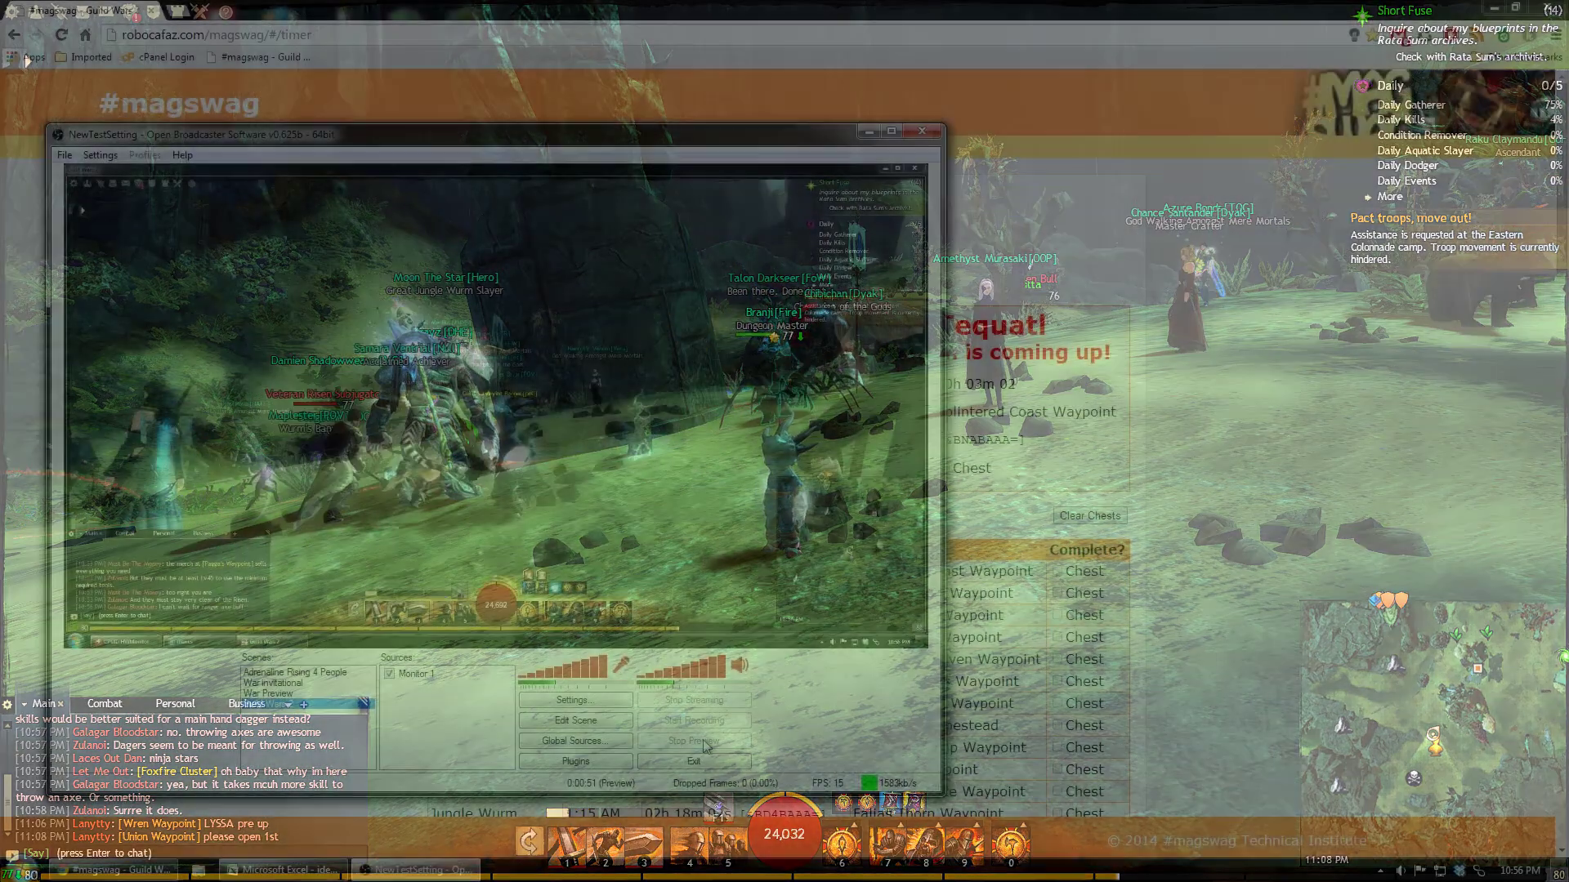
Stop the OBS scene preview so the status reads 'Not streaming'
click(696, 741)
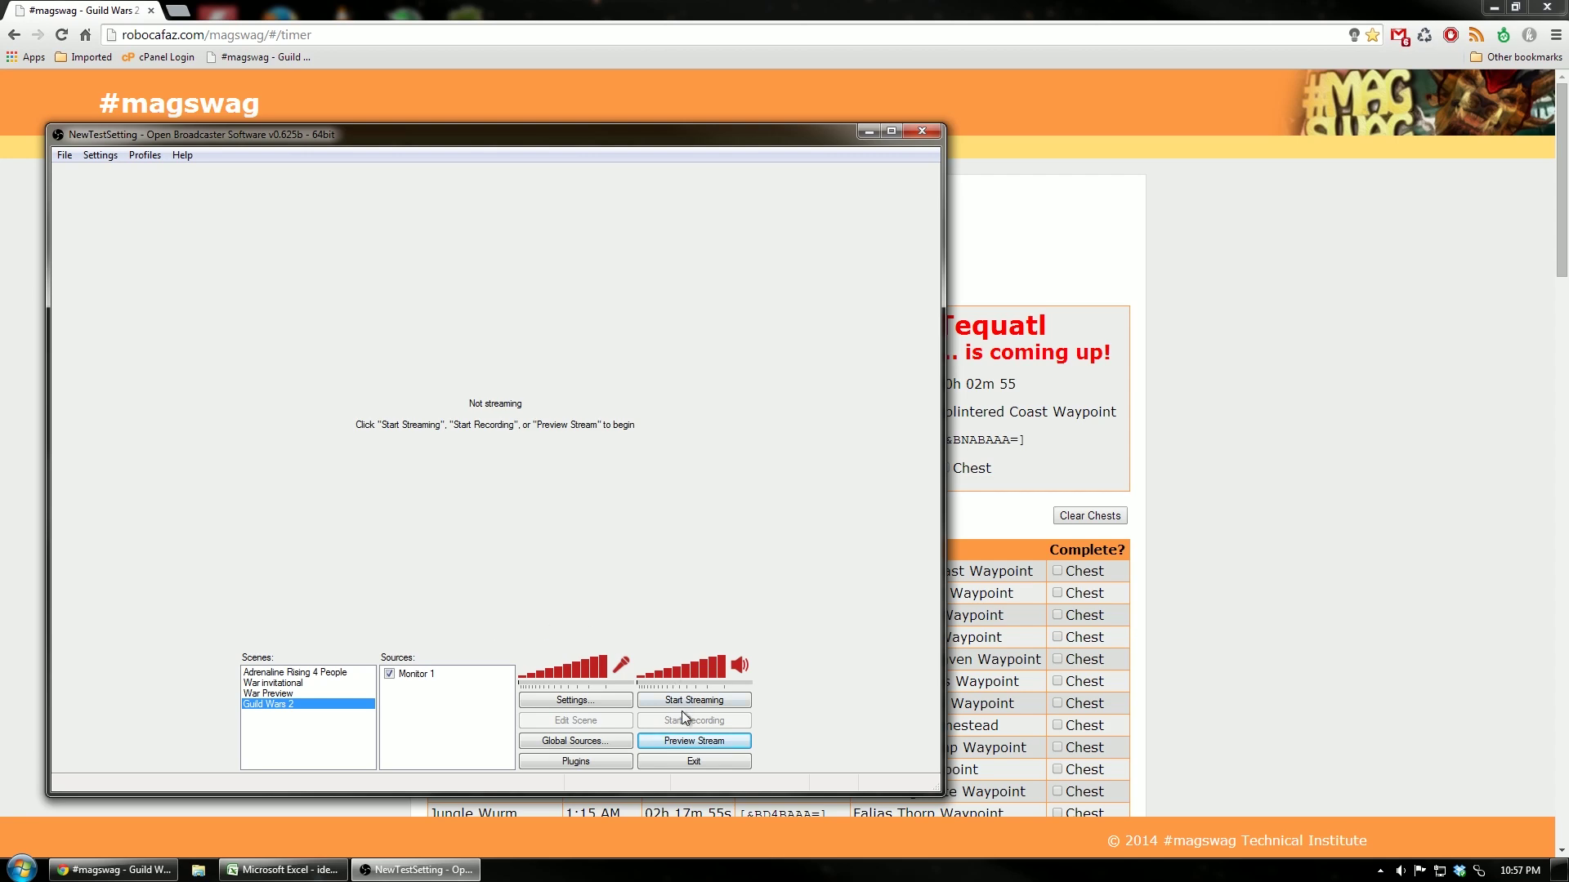
Start previewing the Guild Wars 2 scene and add an image source named 'Snoooooooooo'
click(677, 742)
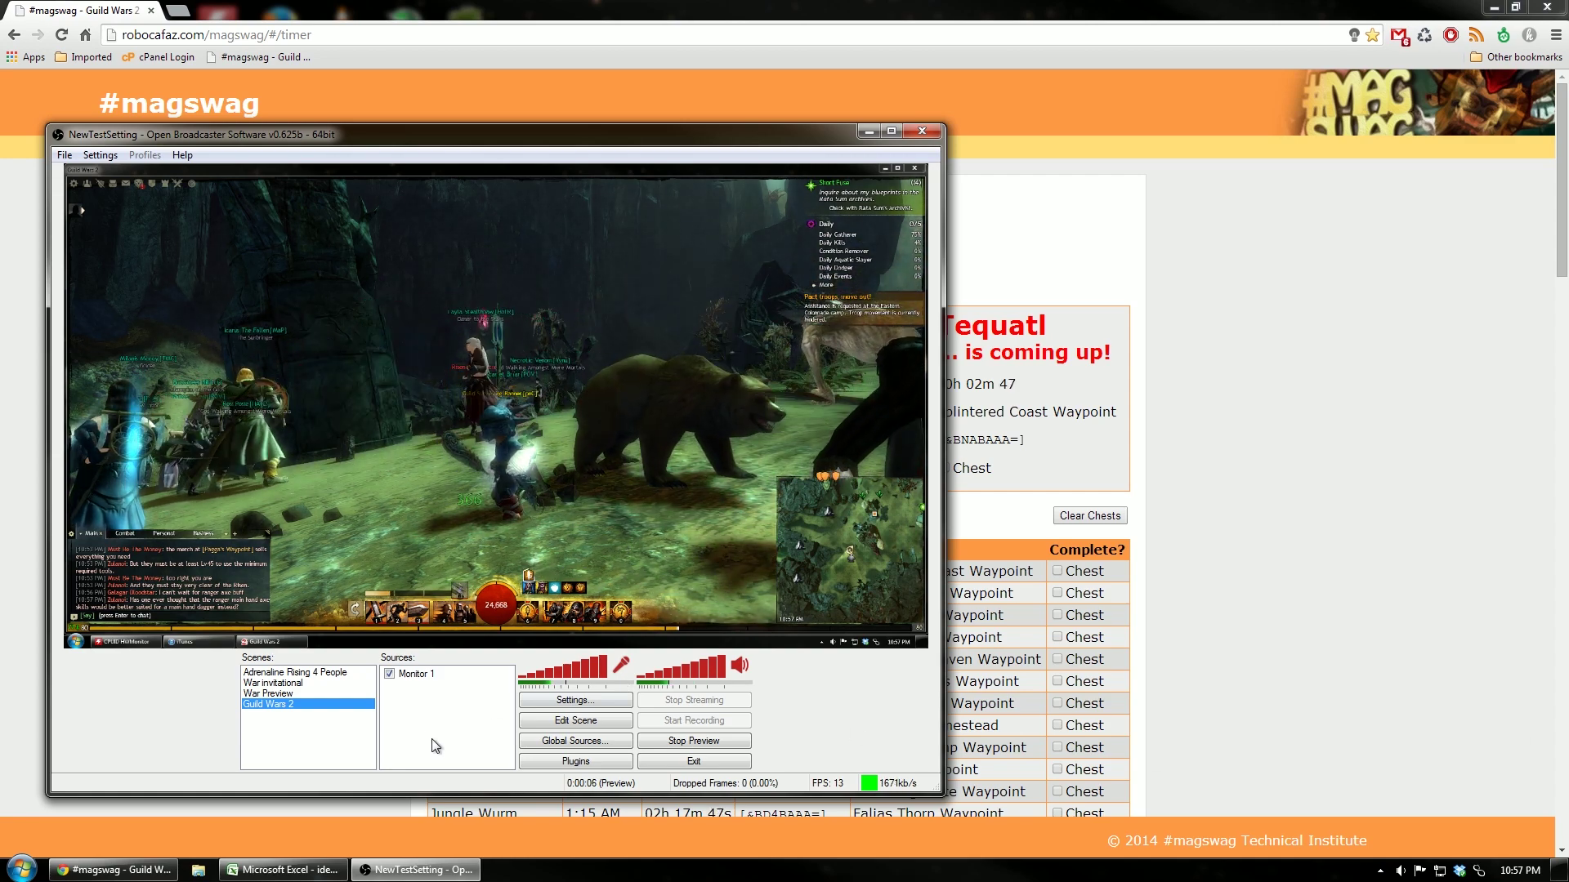
right_click(424, 698)
mouse_move(443, 708)
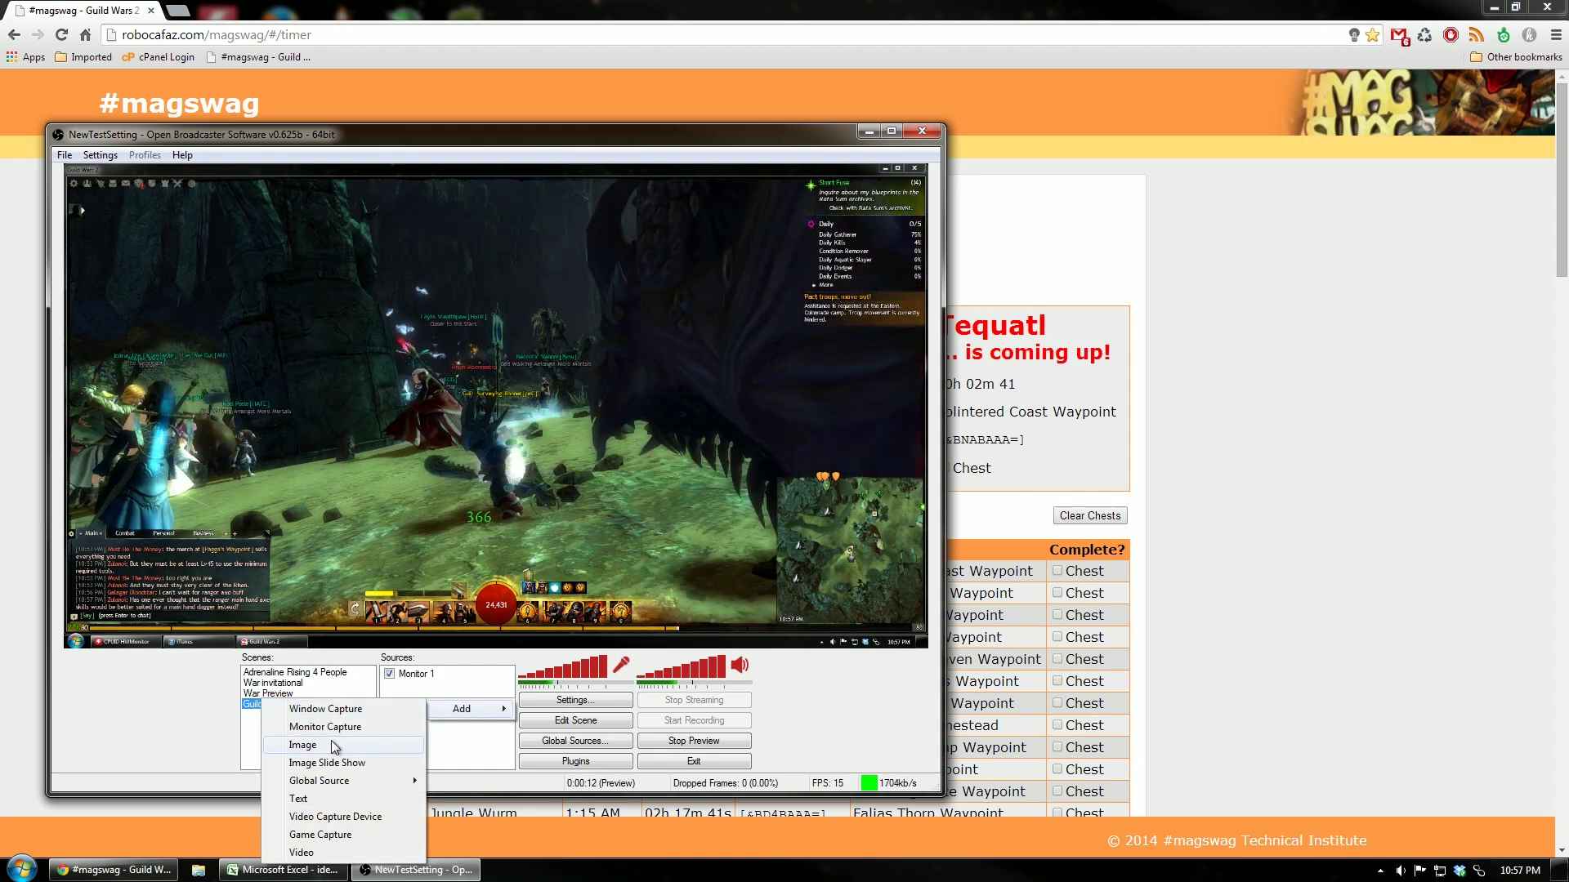
click(331, 740)
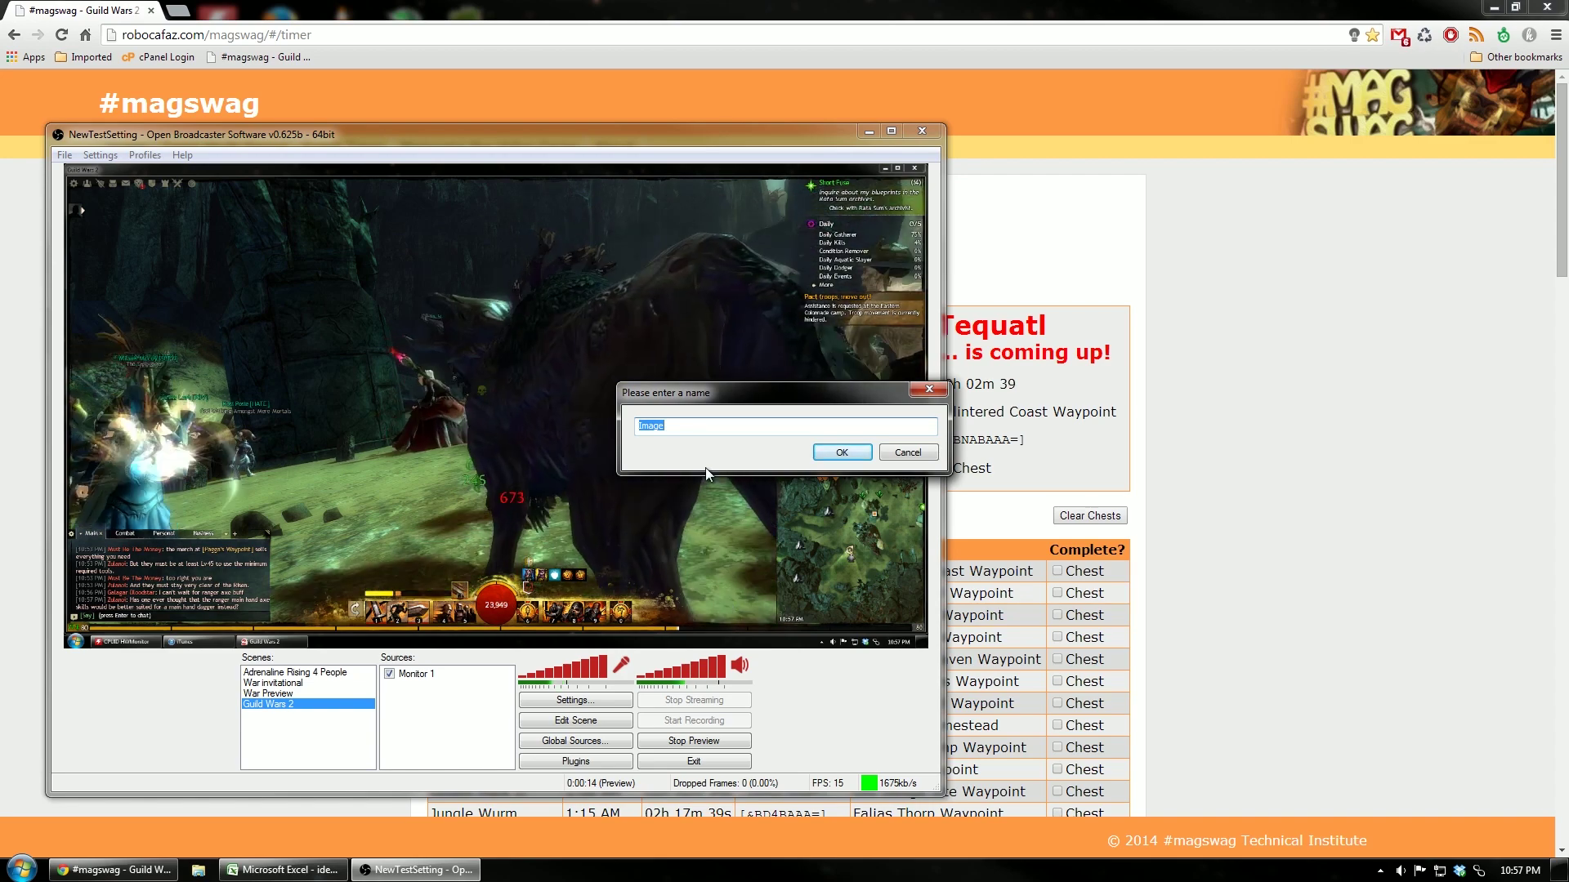
text(Snooooooooooooo)
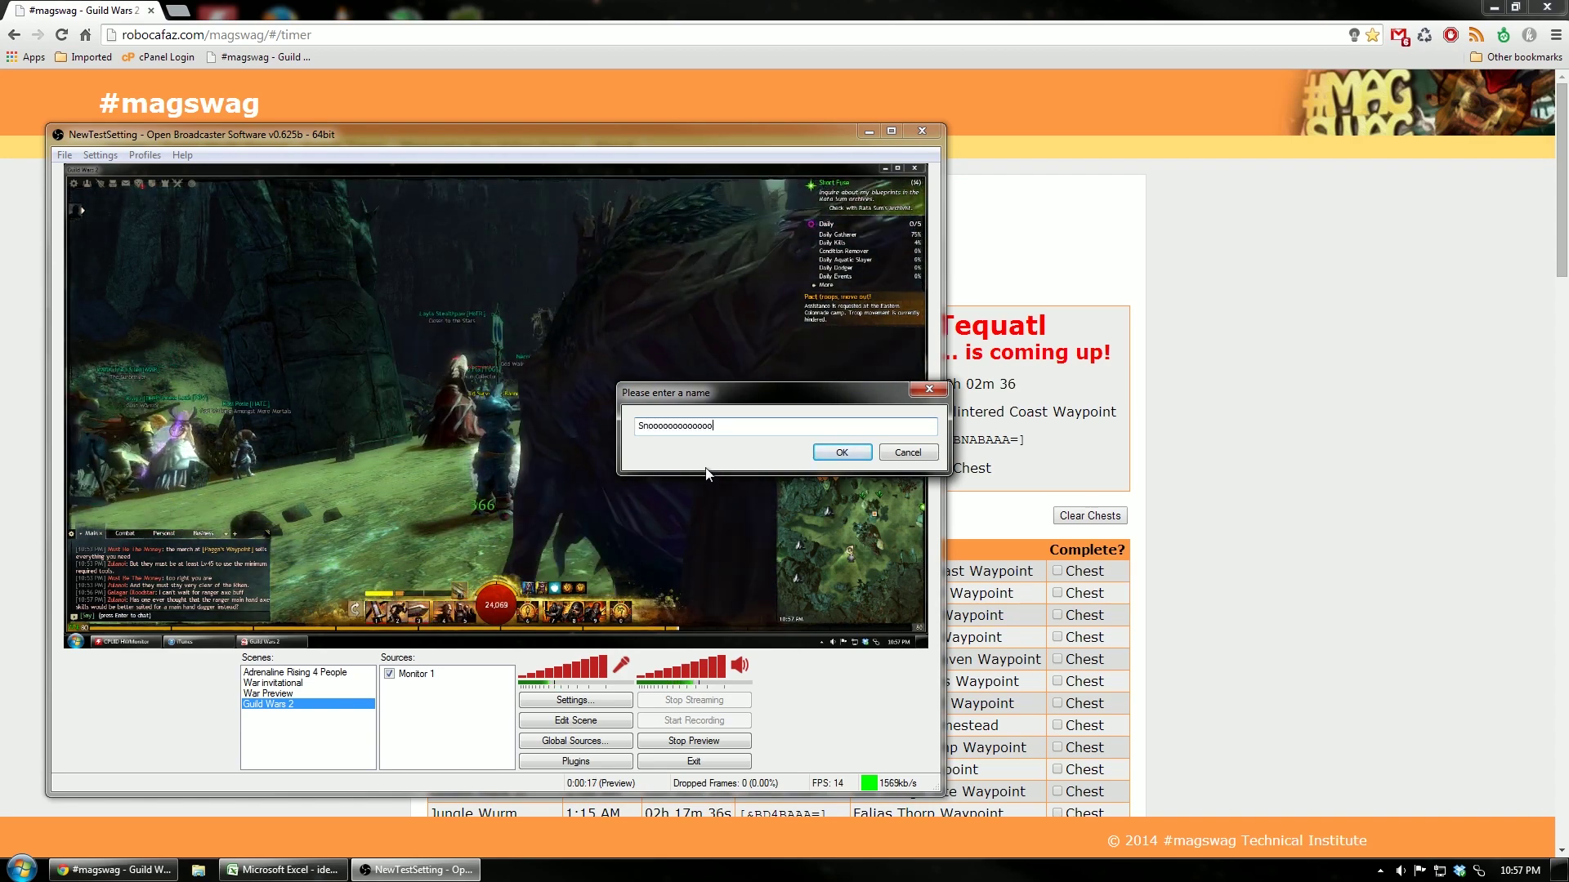
key(Return)
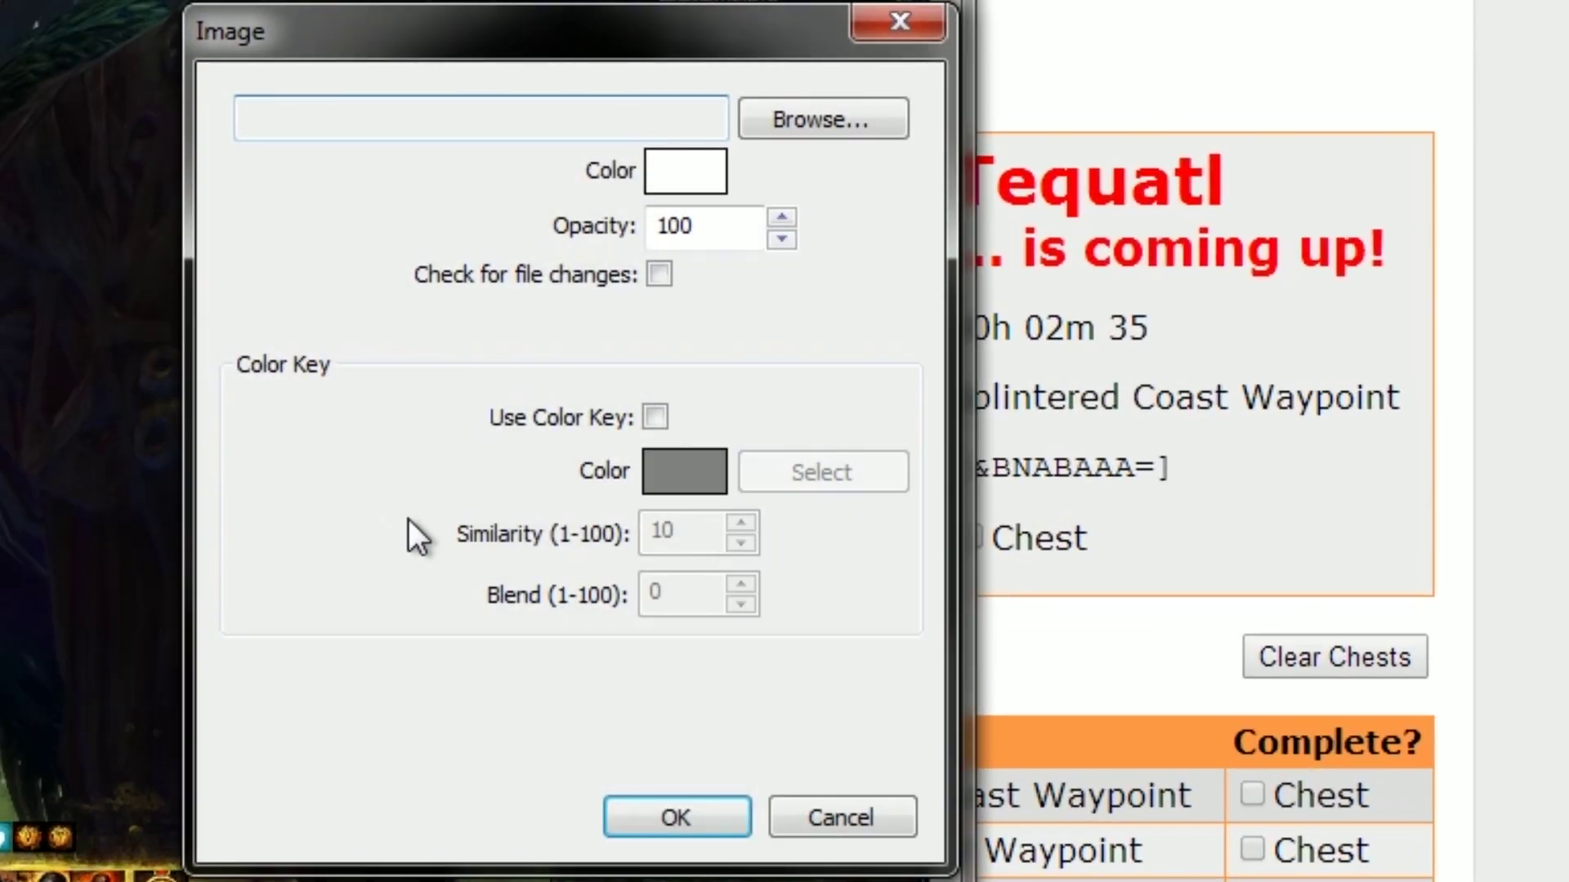
Load the dancing Snoop Dogg GIF 1350424171914.gif into the image source
click(842, 121)
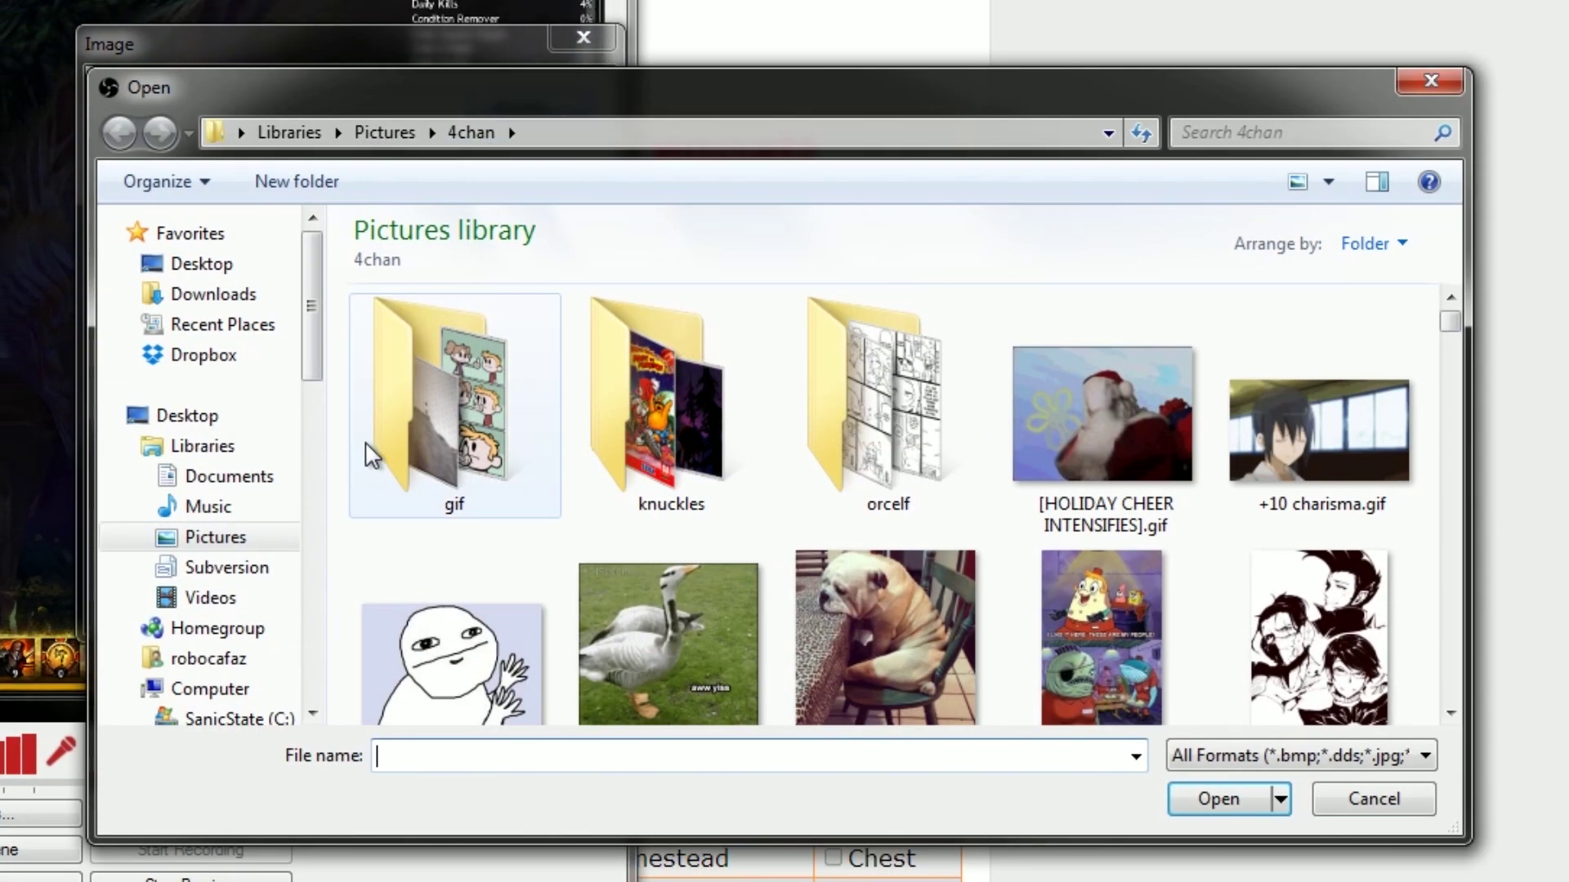
scroll(1445, 711, down, 5)
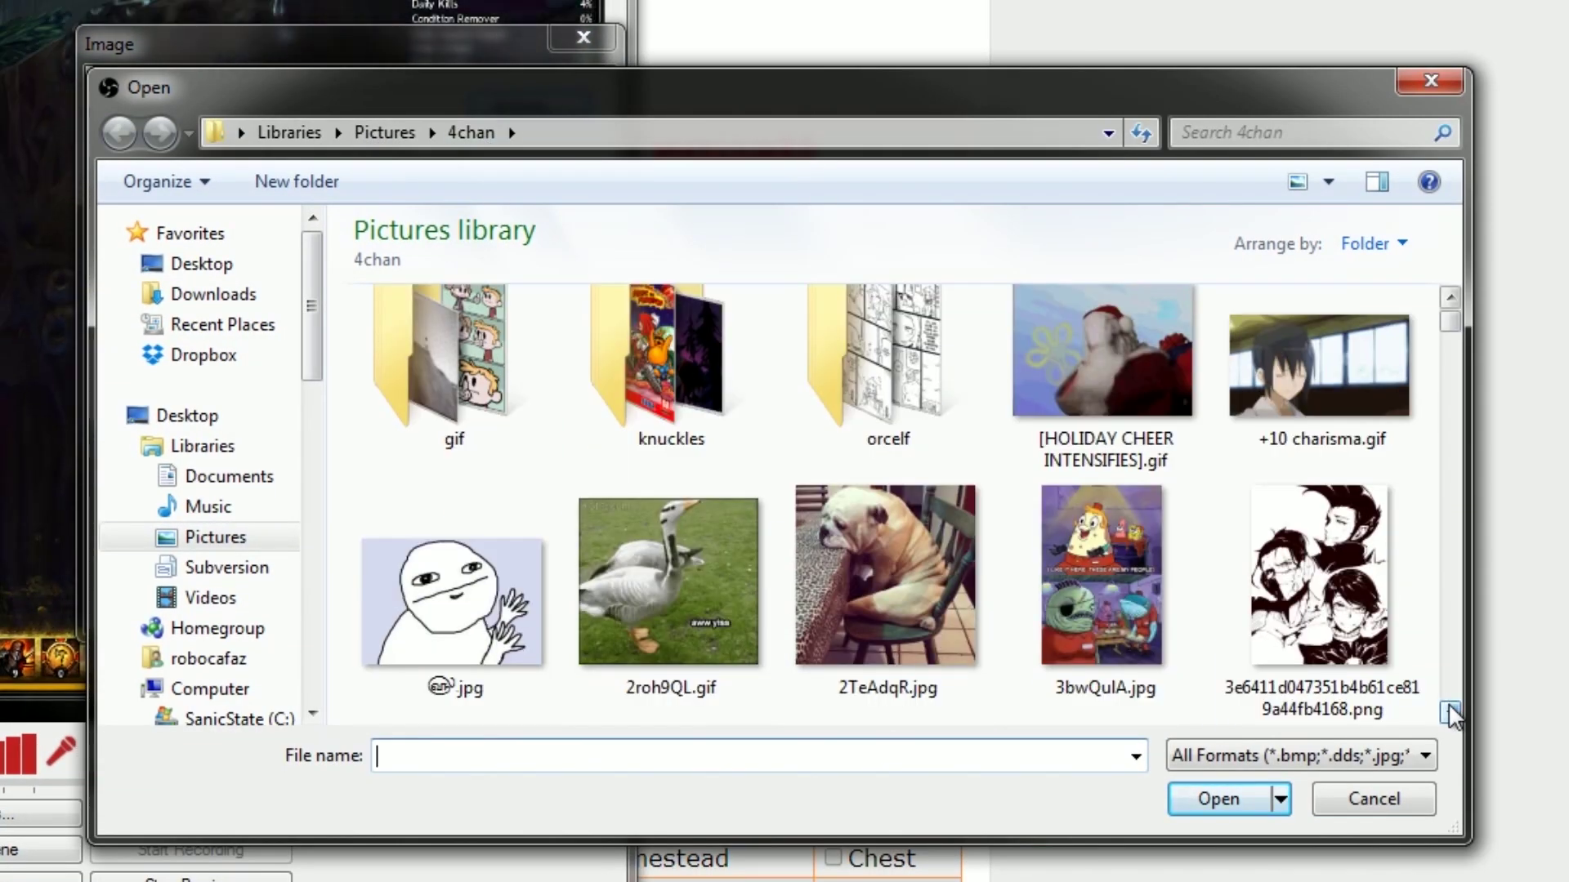
scroll(1450, 715, down, 6)
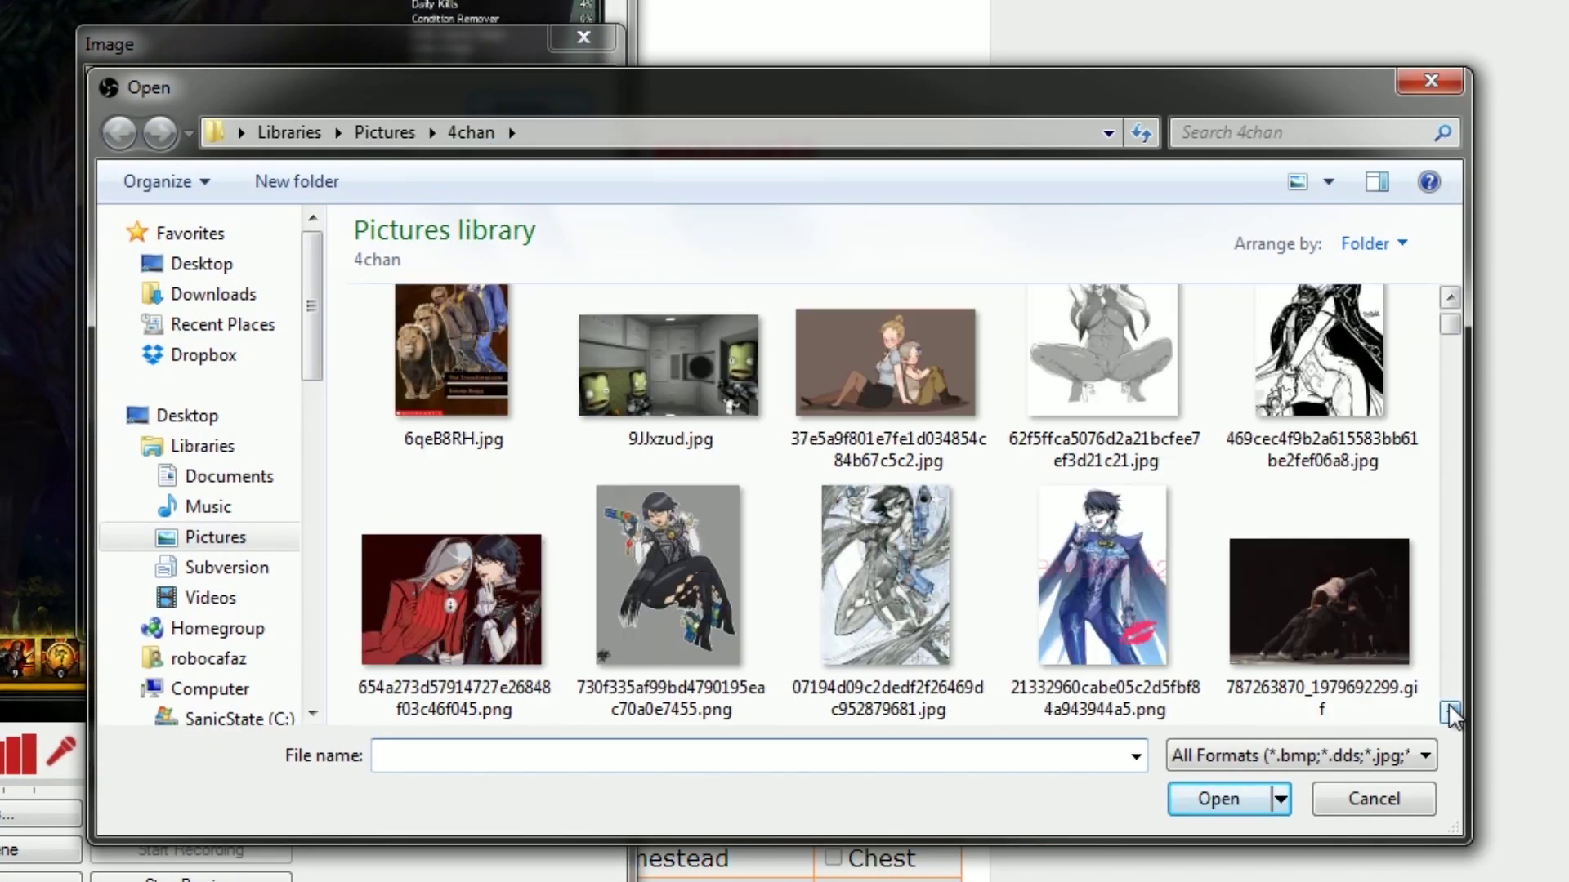
click(478, 335)
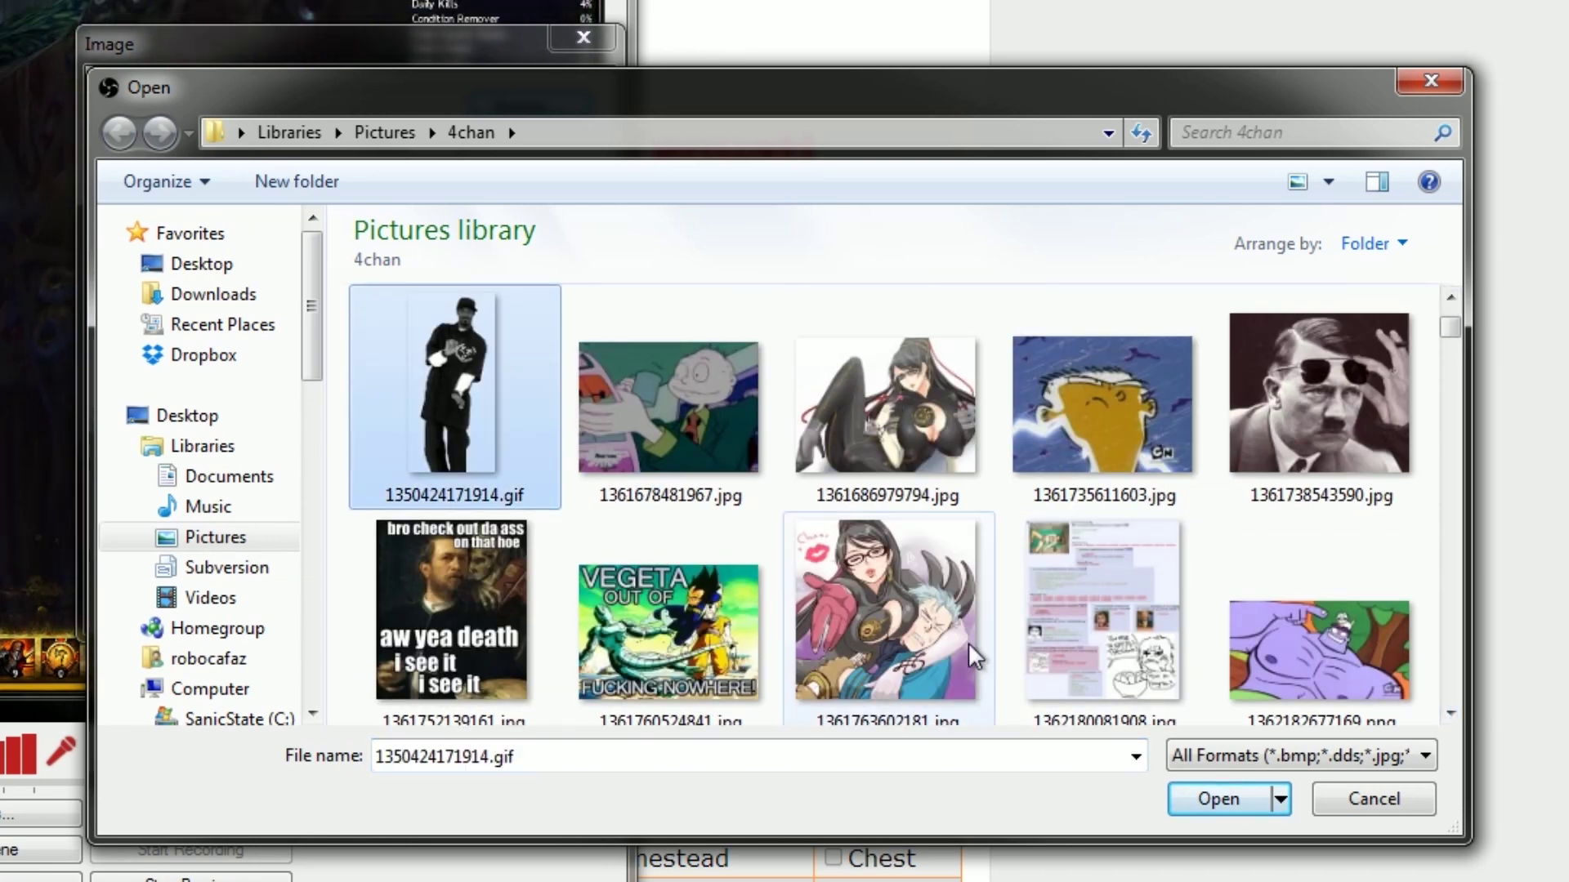
click(1217, 799)
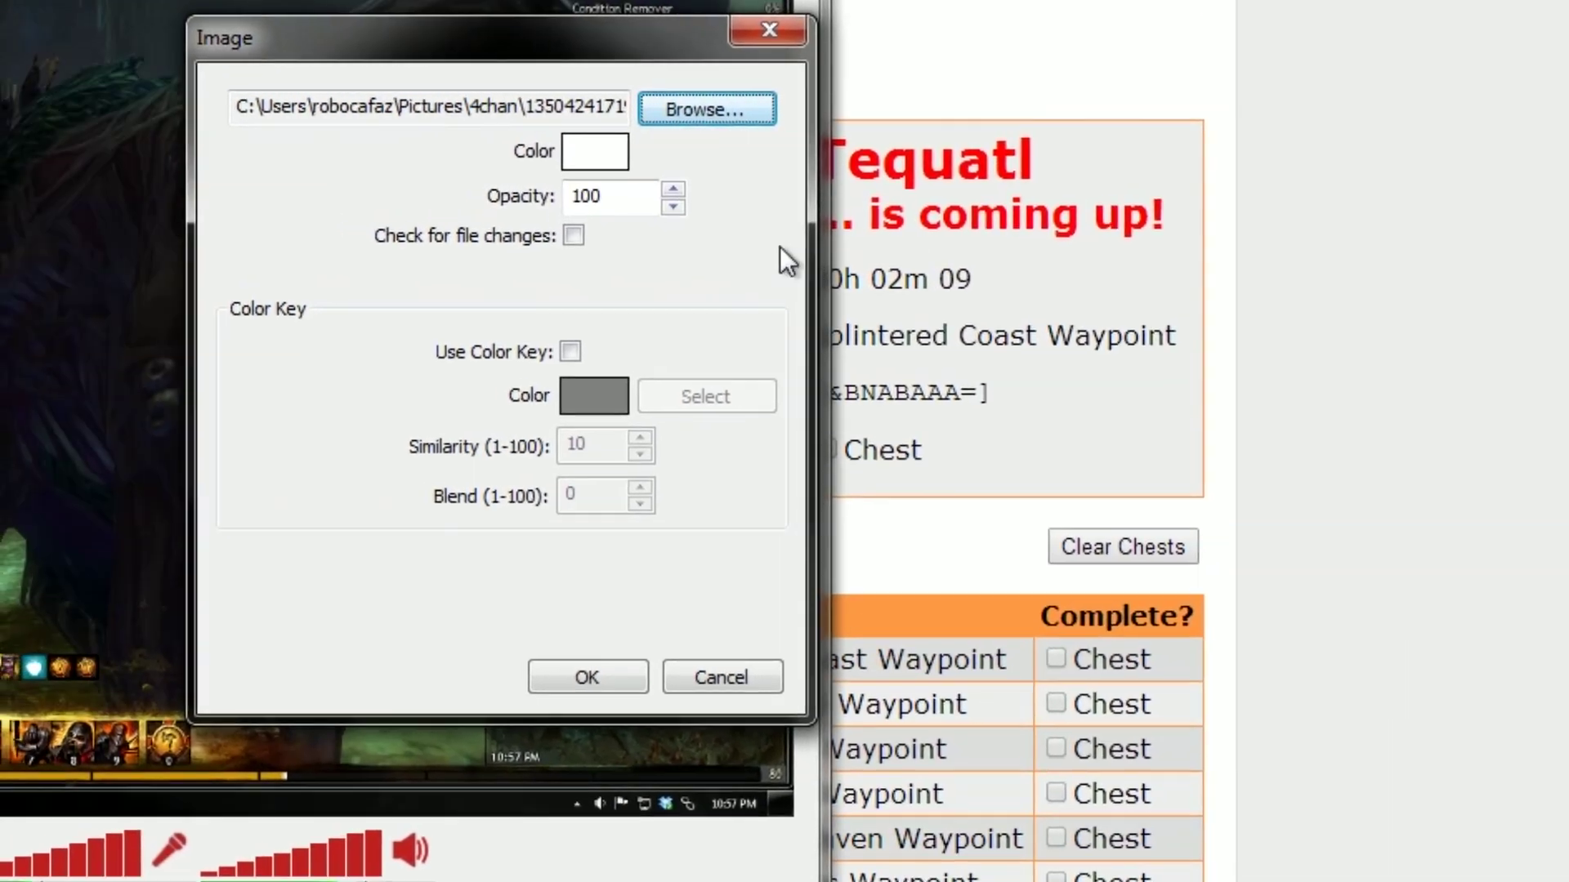
Try the colour, reload and colour-key options, leave keying off, and confirm the image settings
click(605, 156)
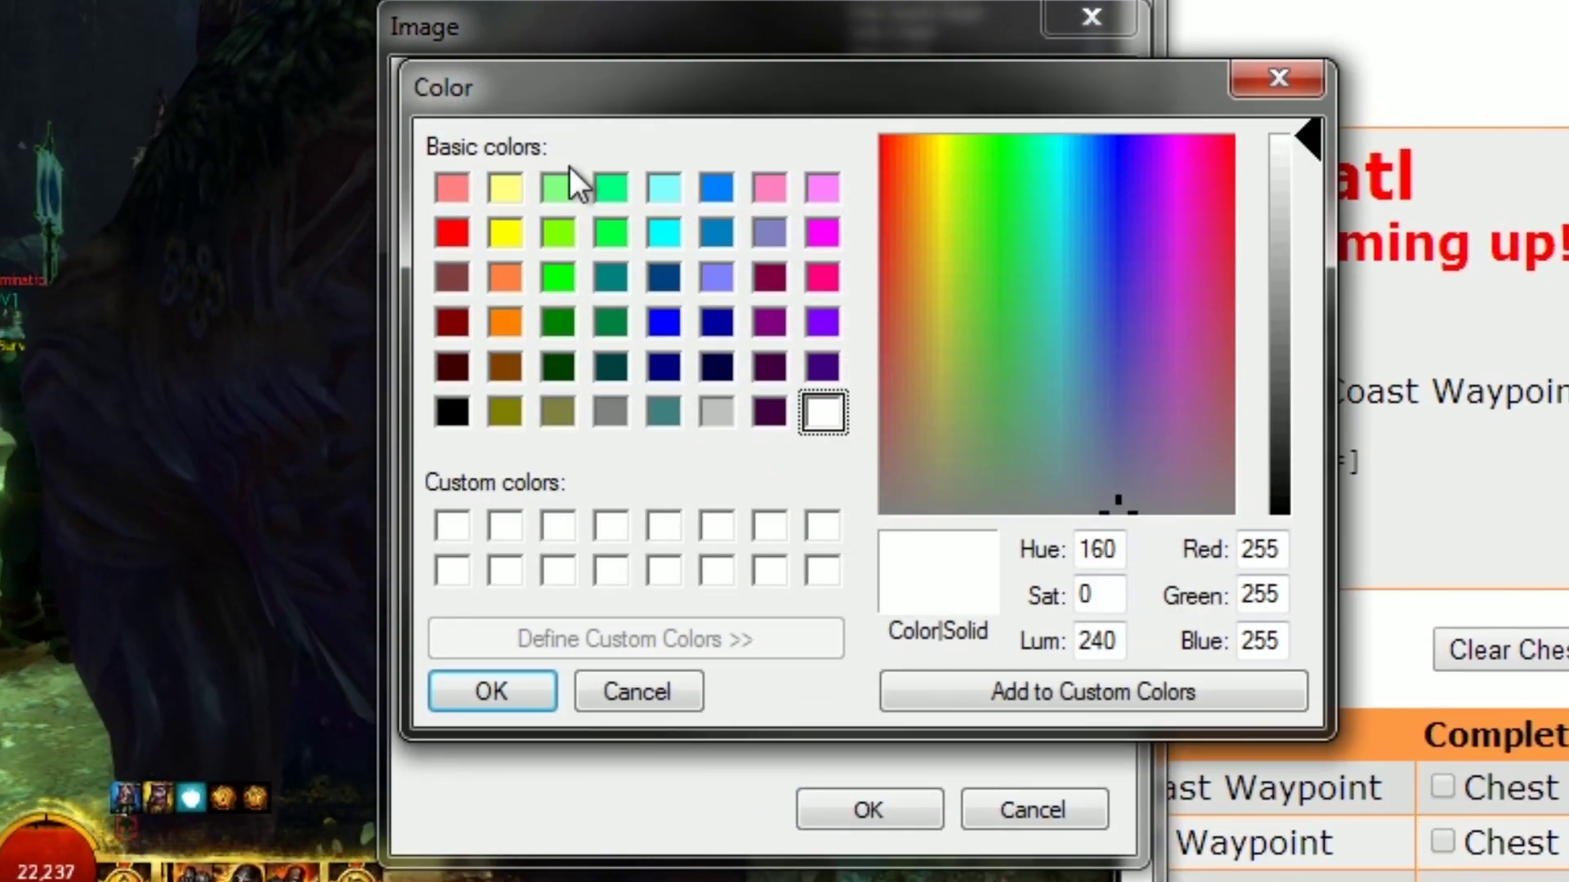
click(667, 691)
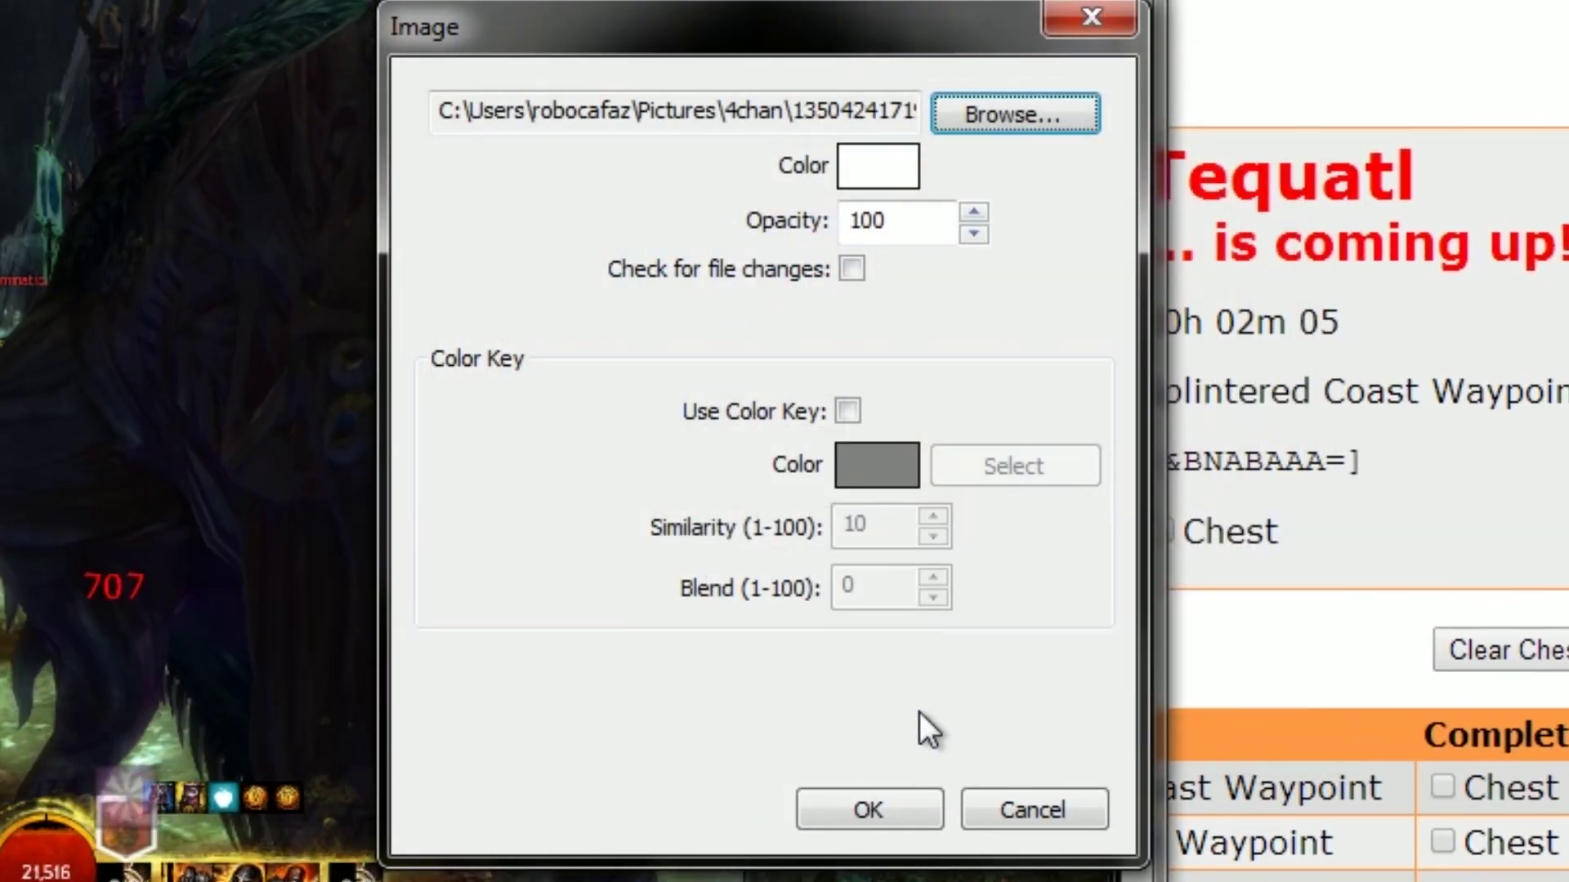
click(851, 273)
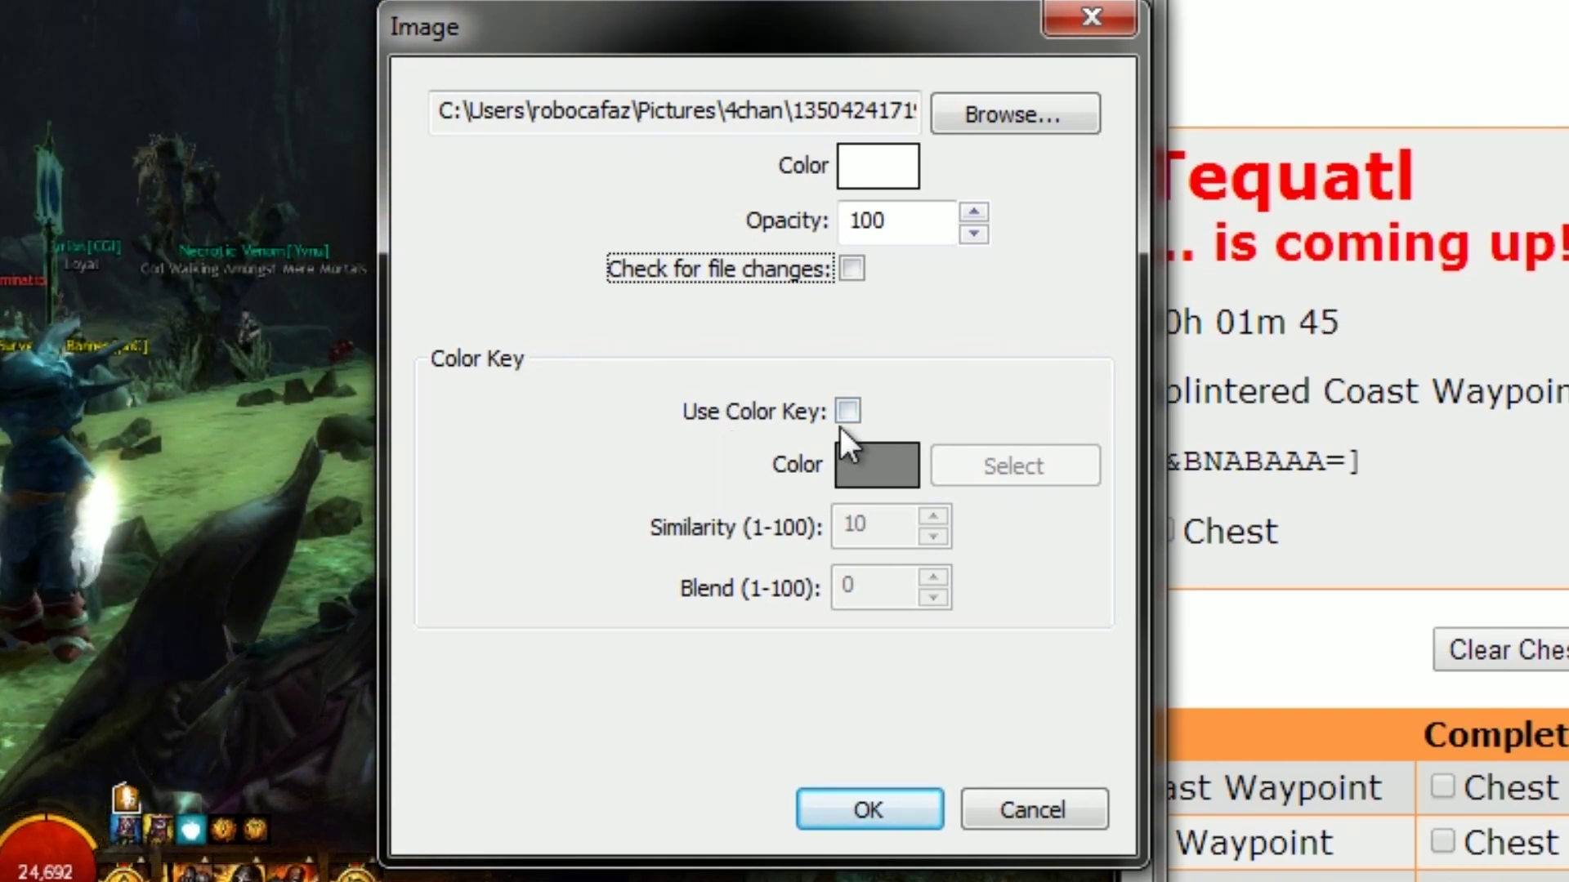
click(846, 412)
click(957, 467)
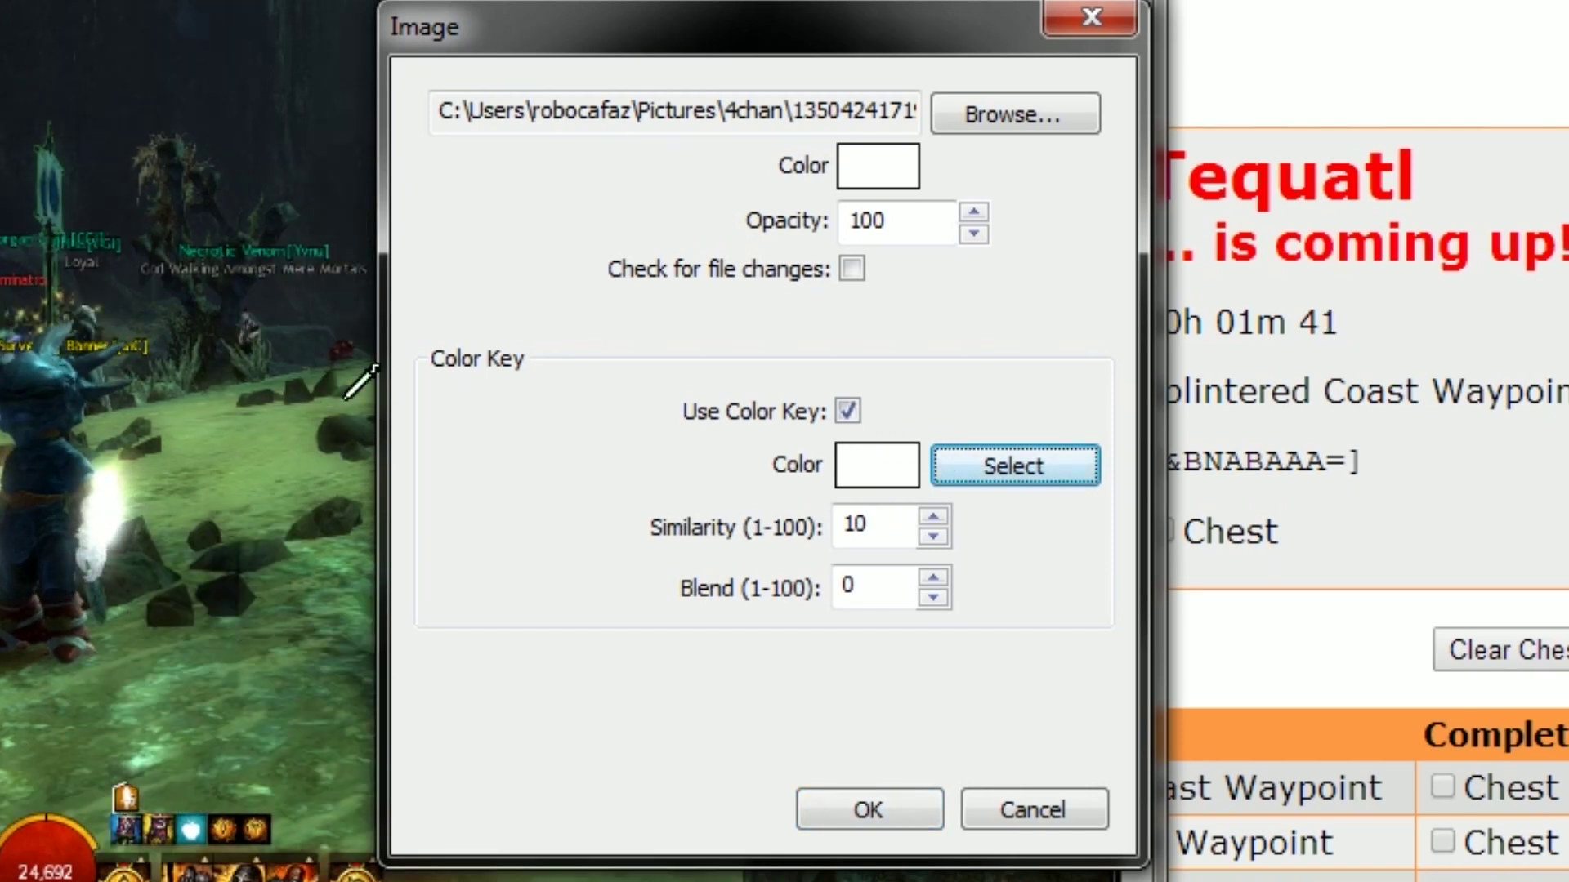
click(223, 410)
click(846, 411)
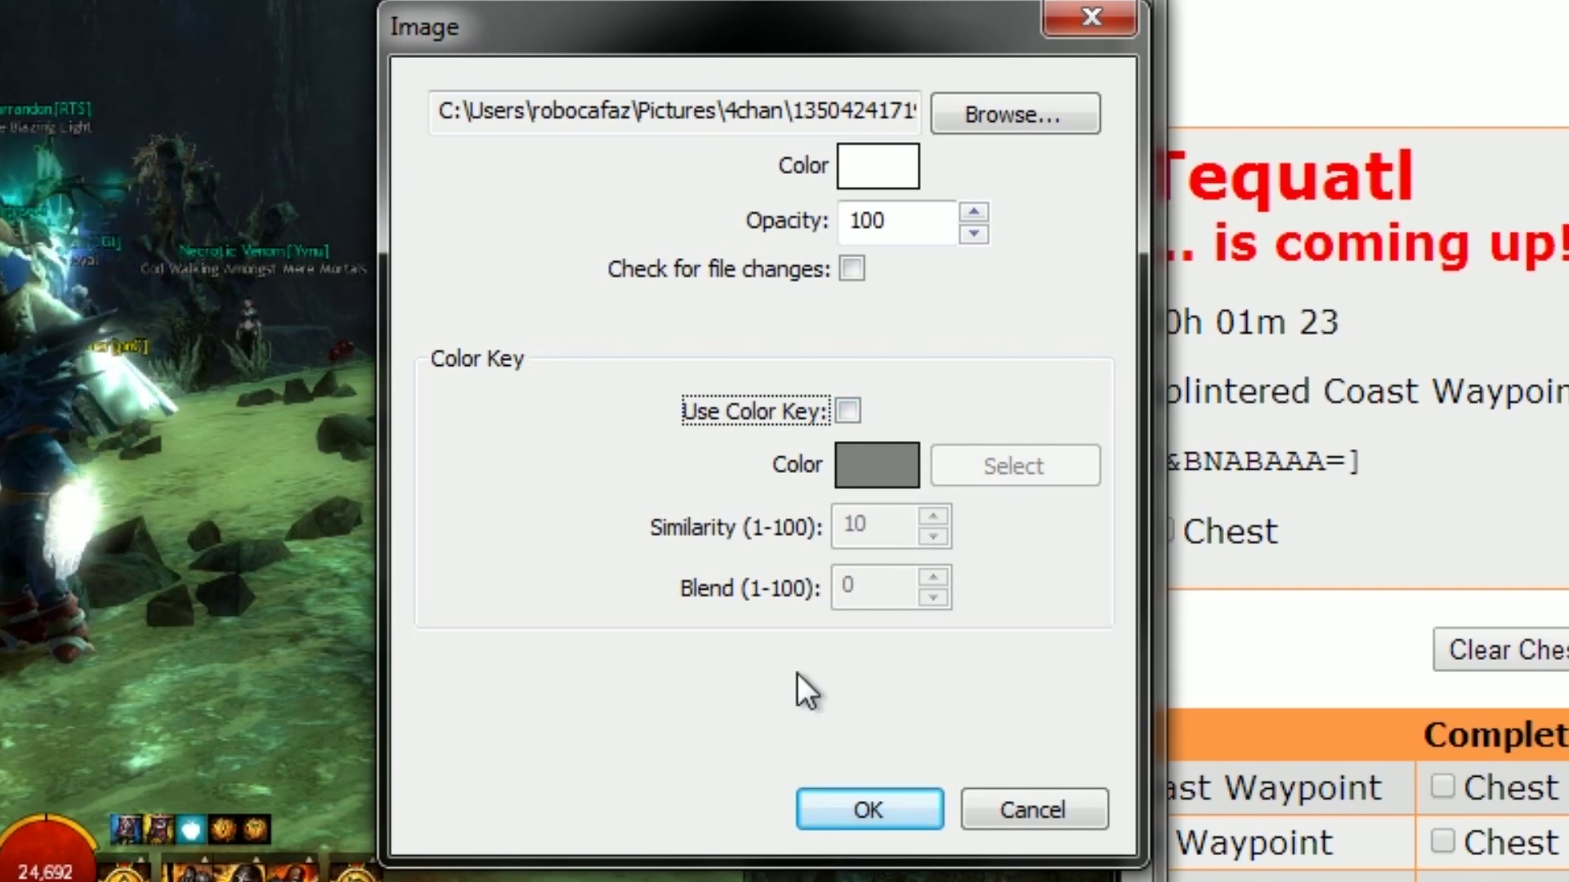
click(887, 804)
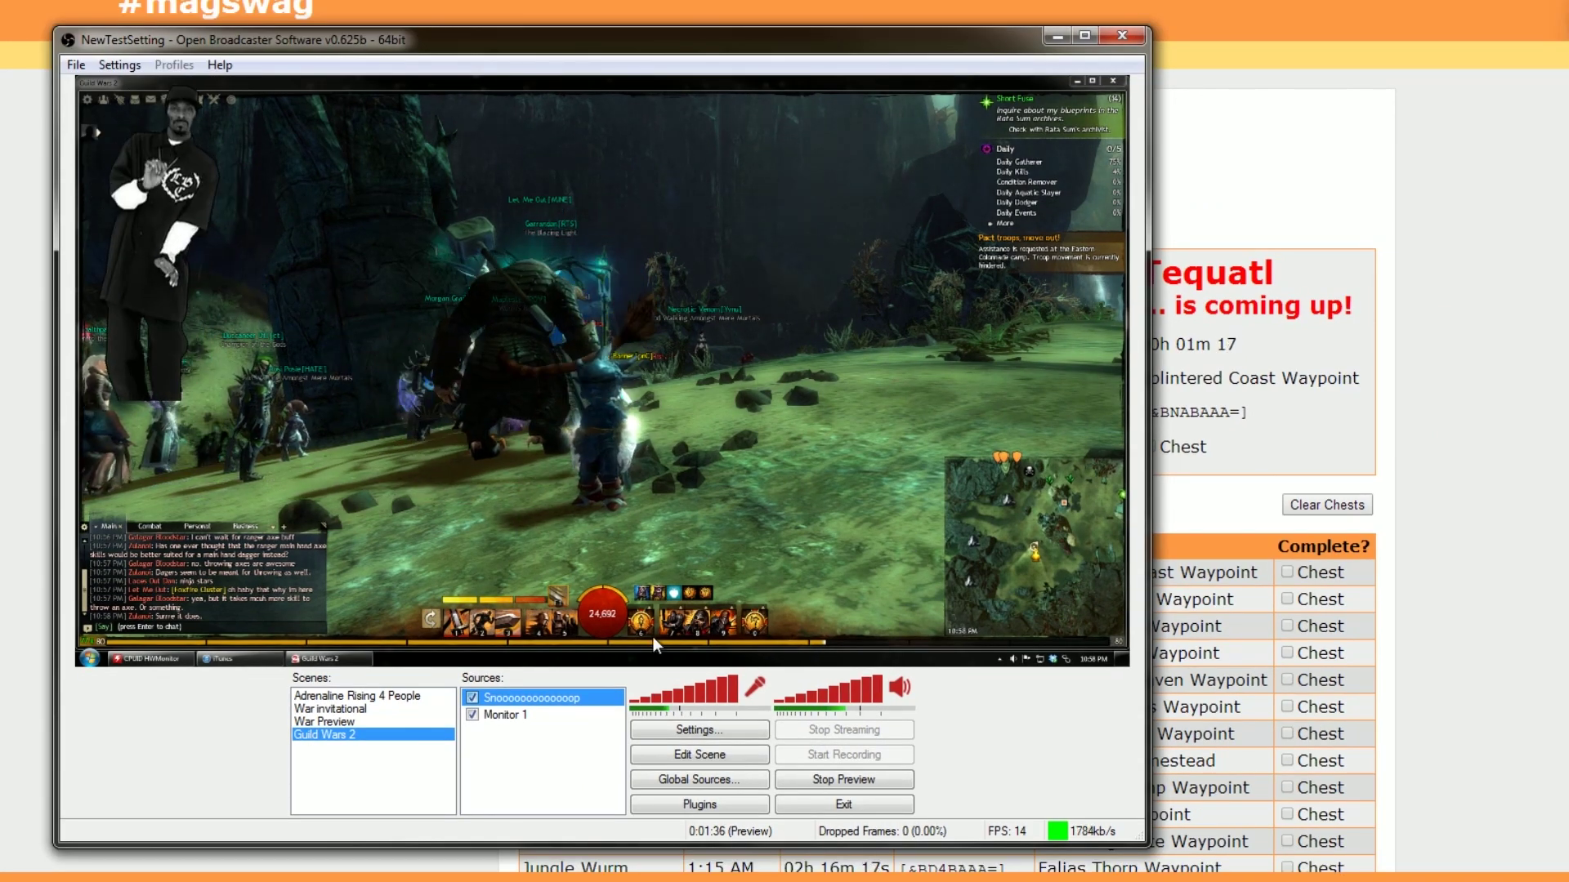
Enable scene editing, then drag the Snoop GIF to the right and enlarge it
click(683, 756)
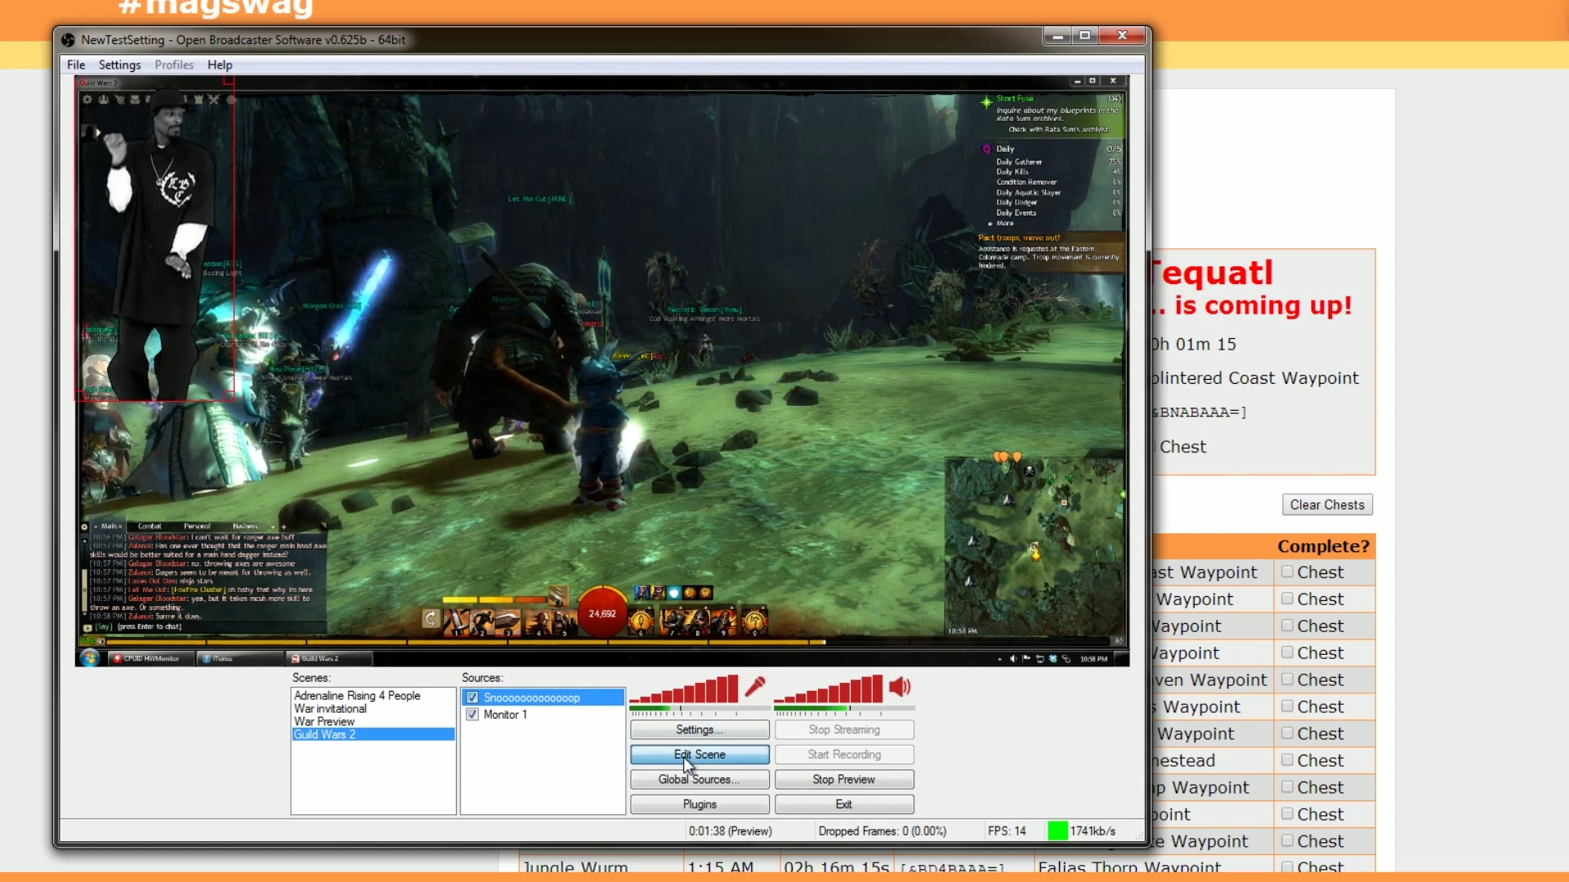
drag(153, 217, 969, 471)
drag(723, 207, 771, 79)
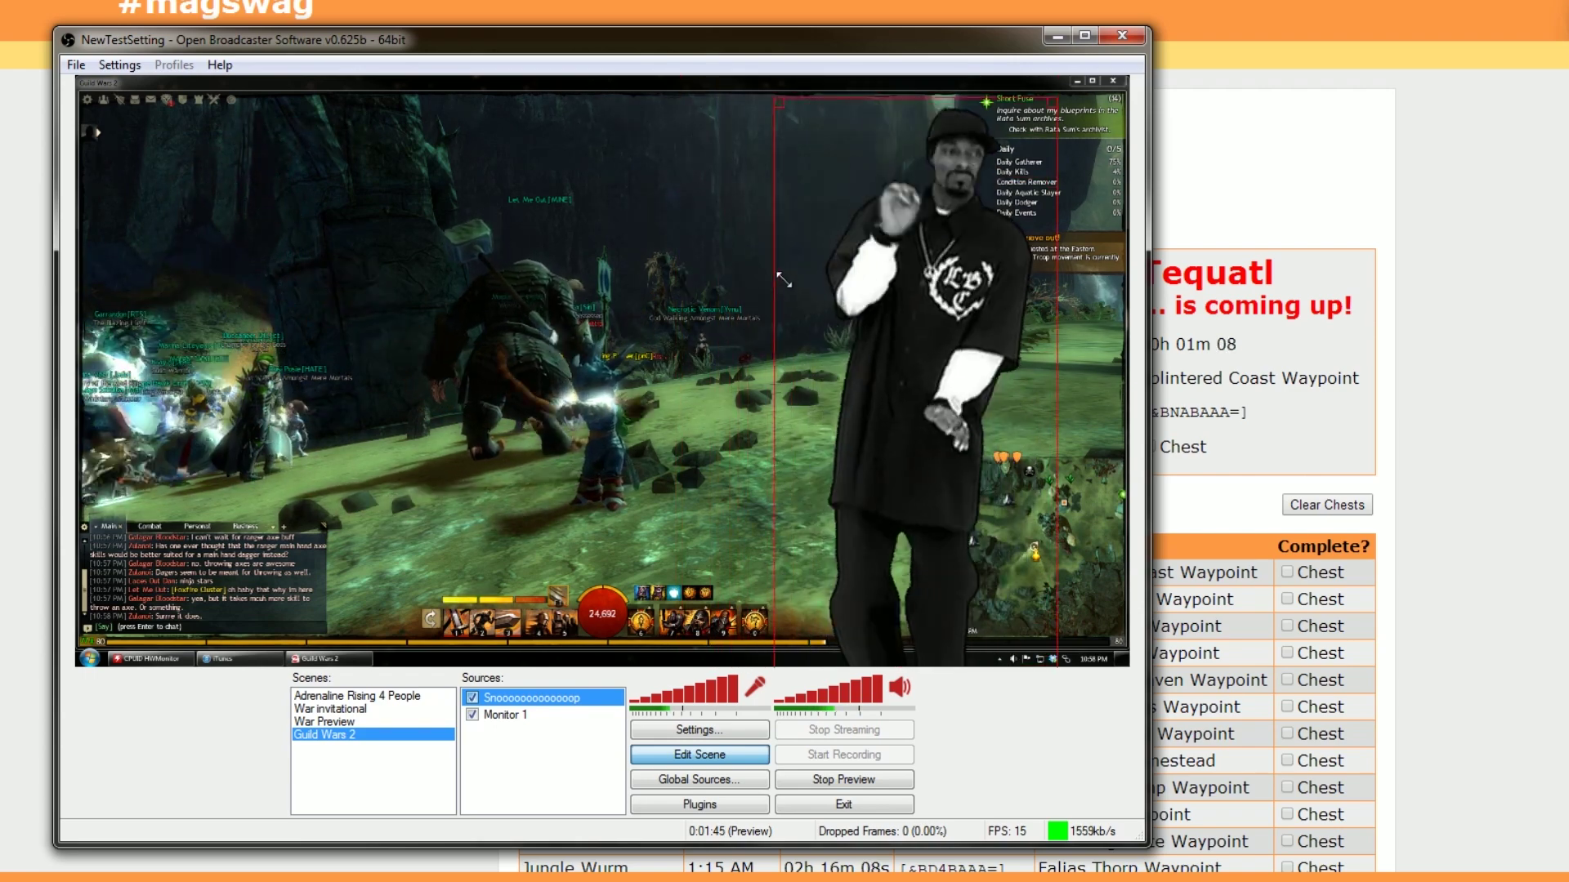
Reset the Snoop GIF's size, move it lower right, and resize it much taller
right_click(894, 375)
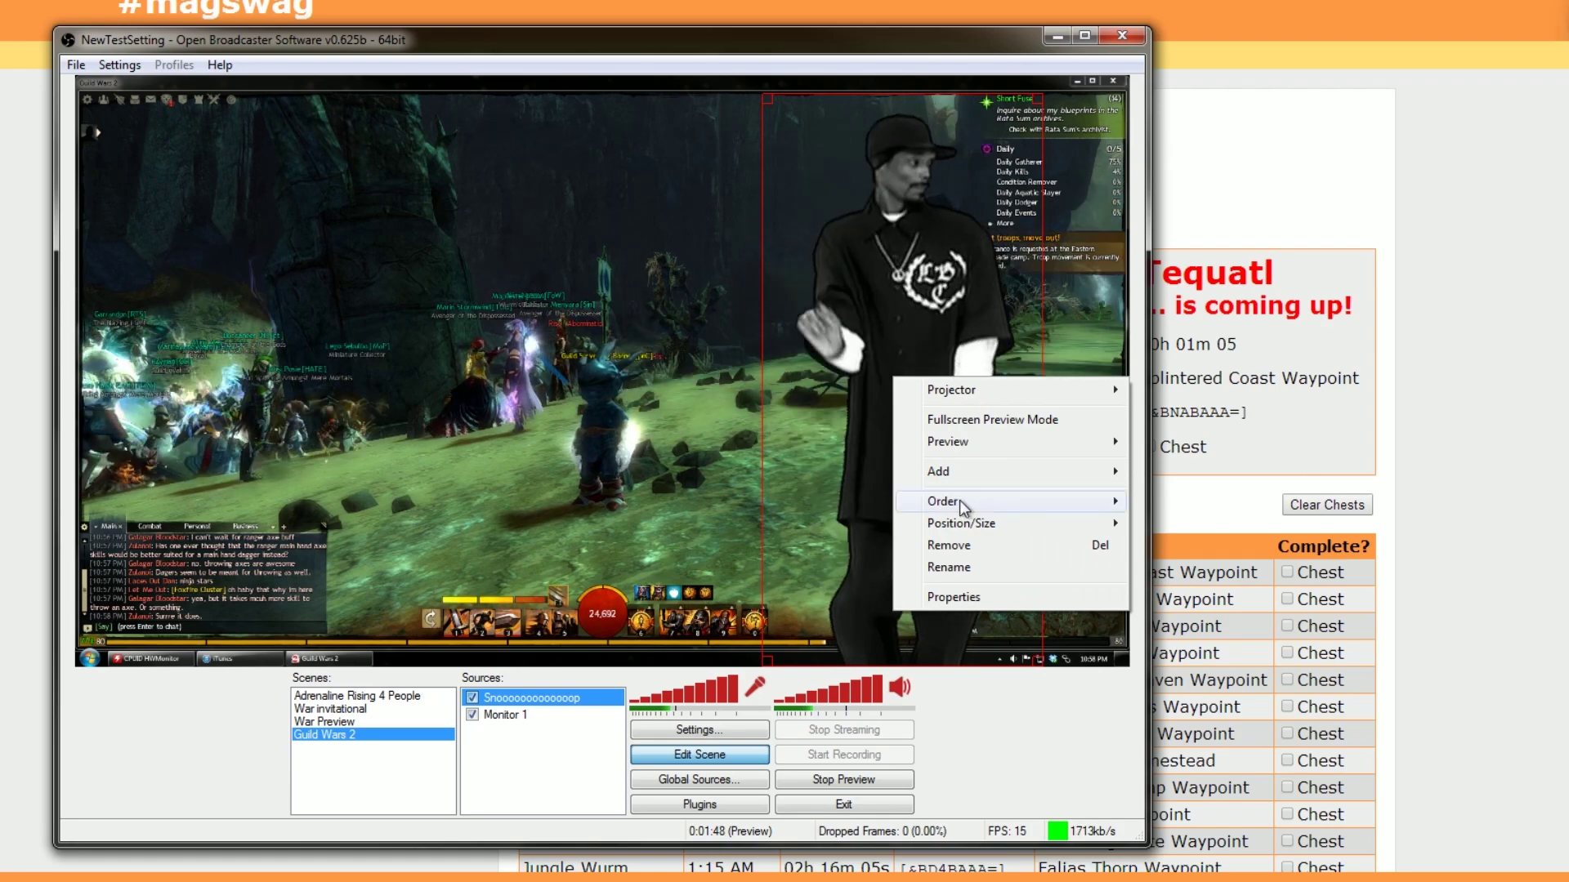
mouse_move(955, 498)
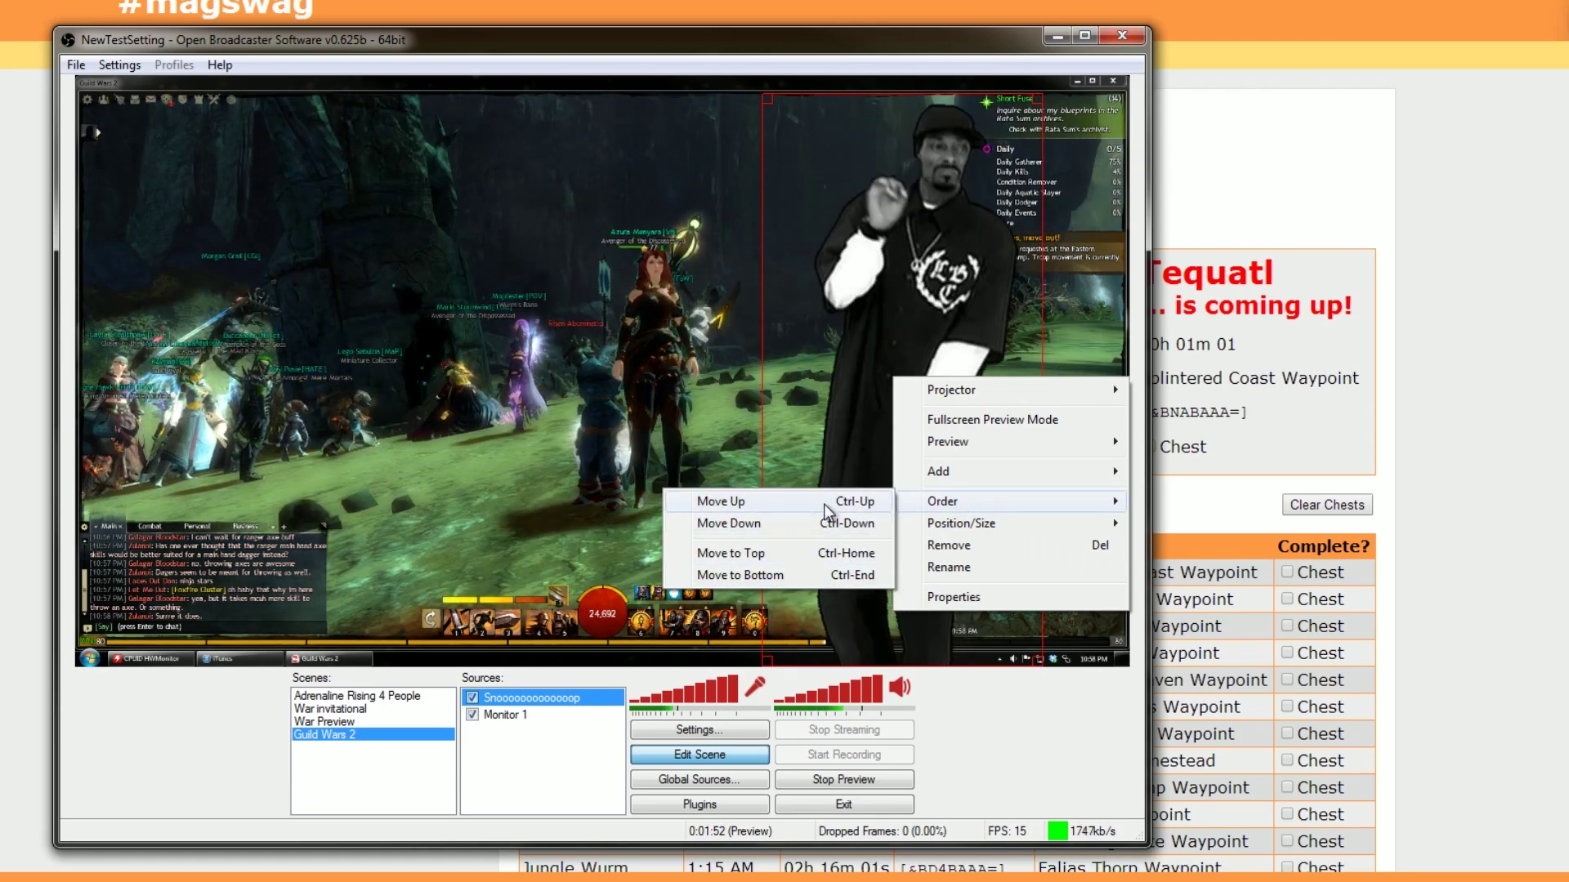
mouse_move(938, 524)
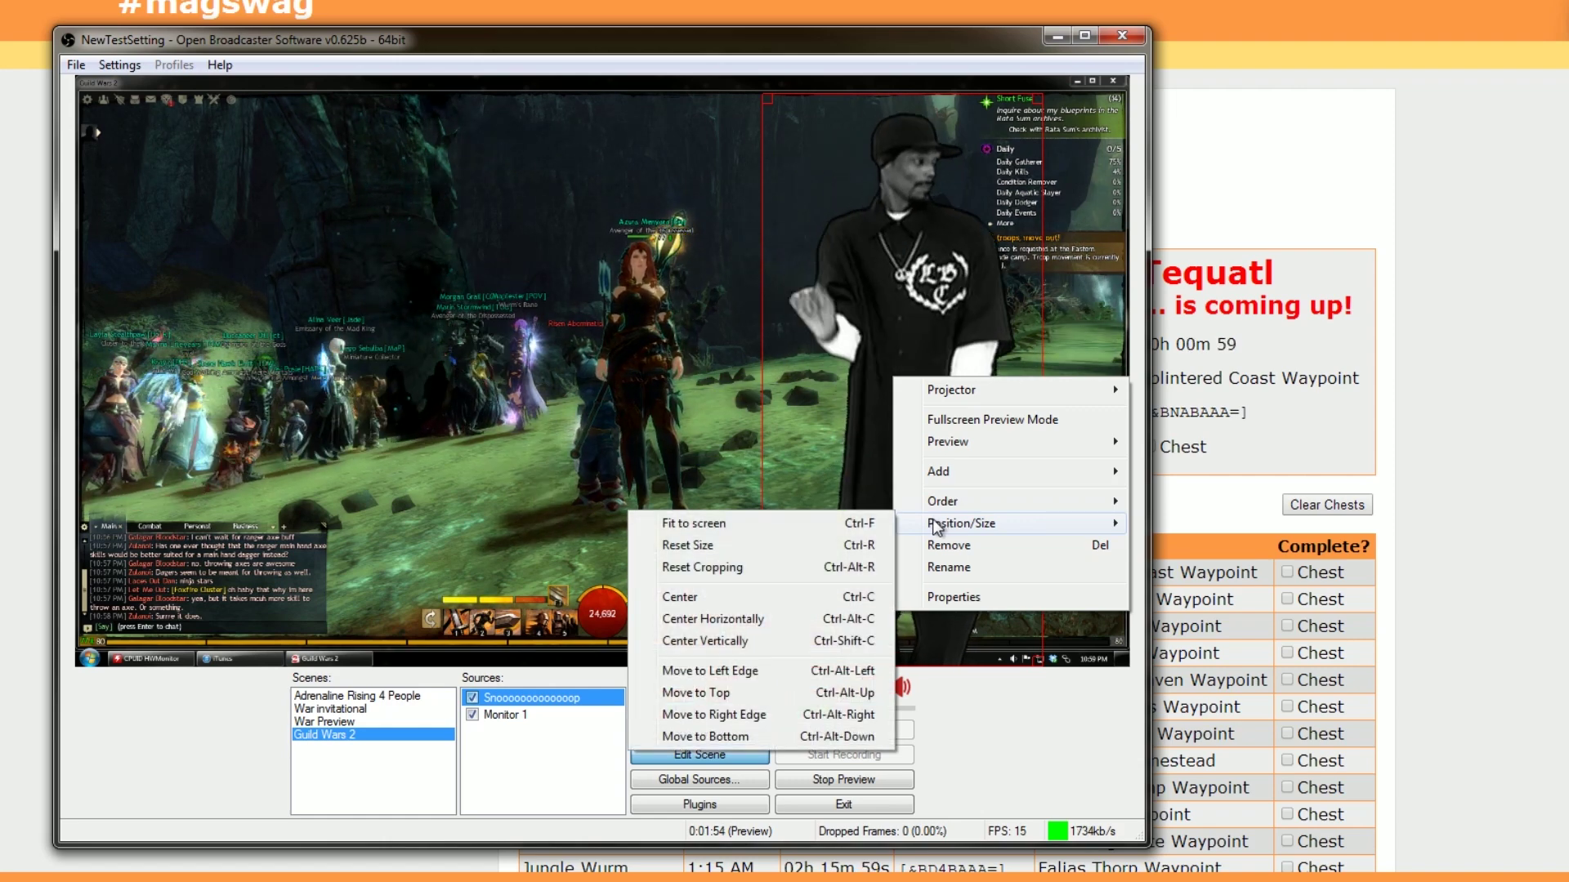
click(771, 547)
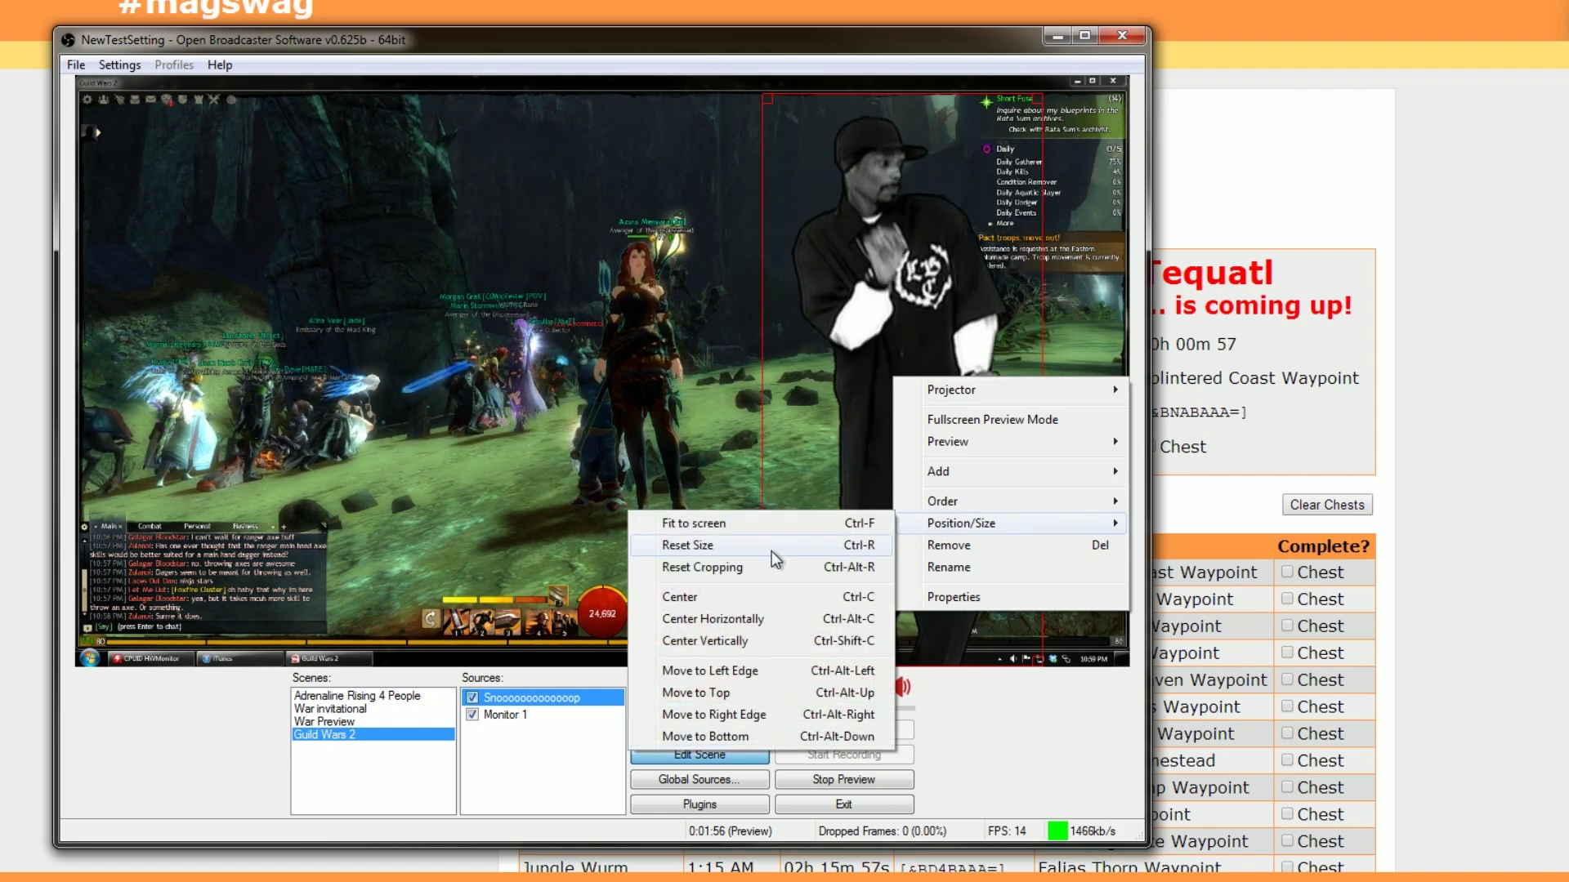
drag(874, 458, 918, 551)
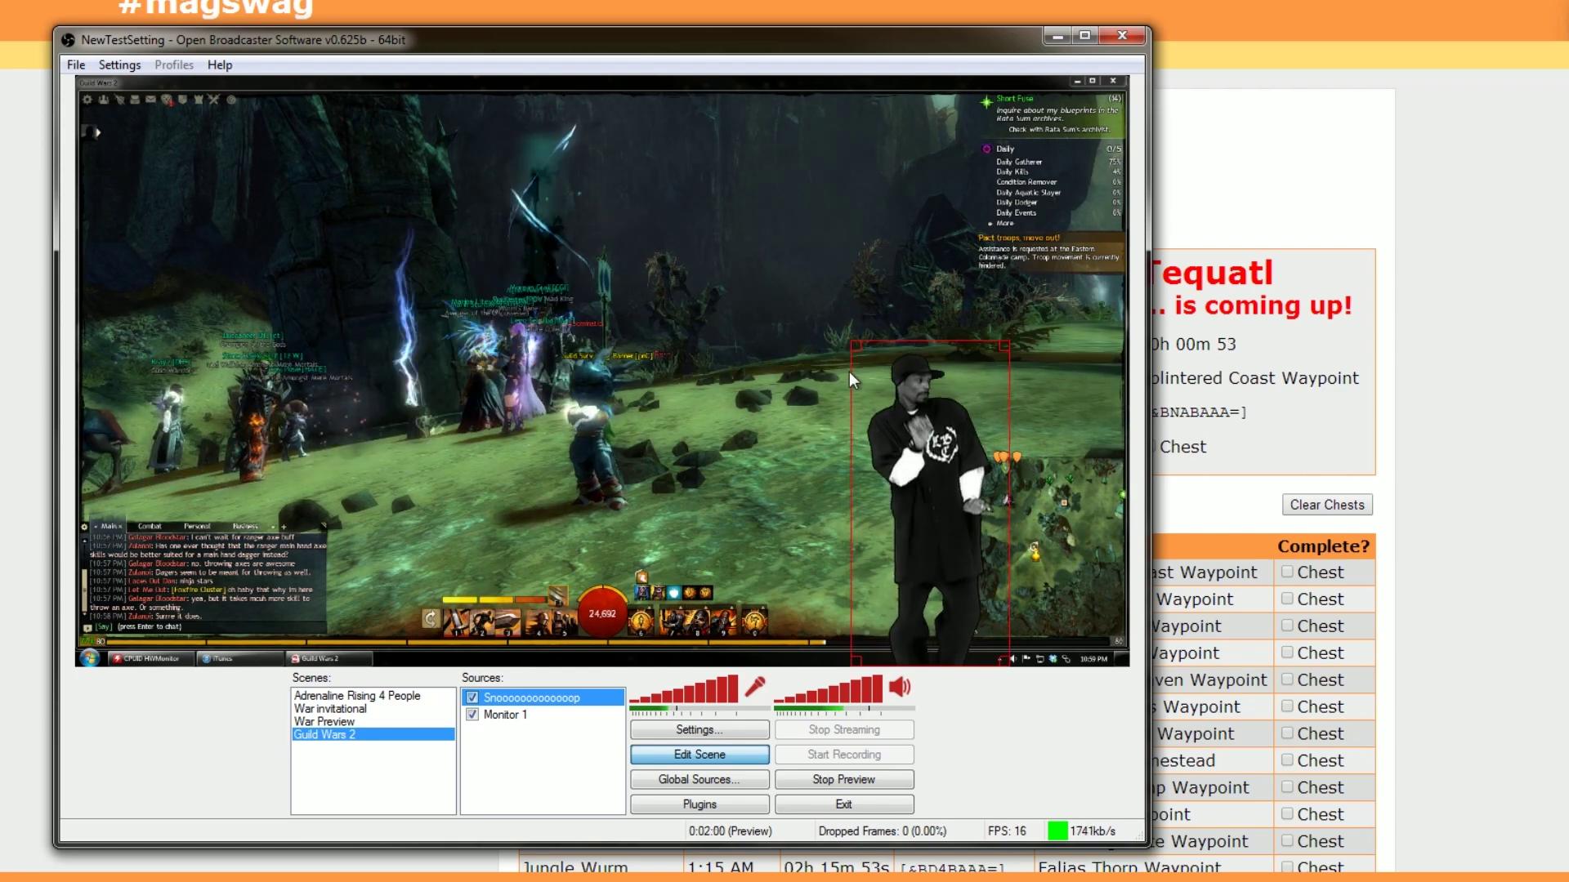
drag(852, 345, 787, 206)
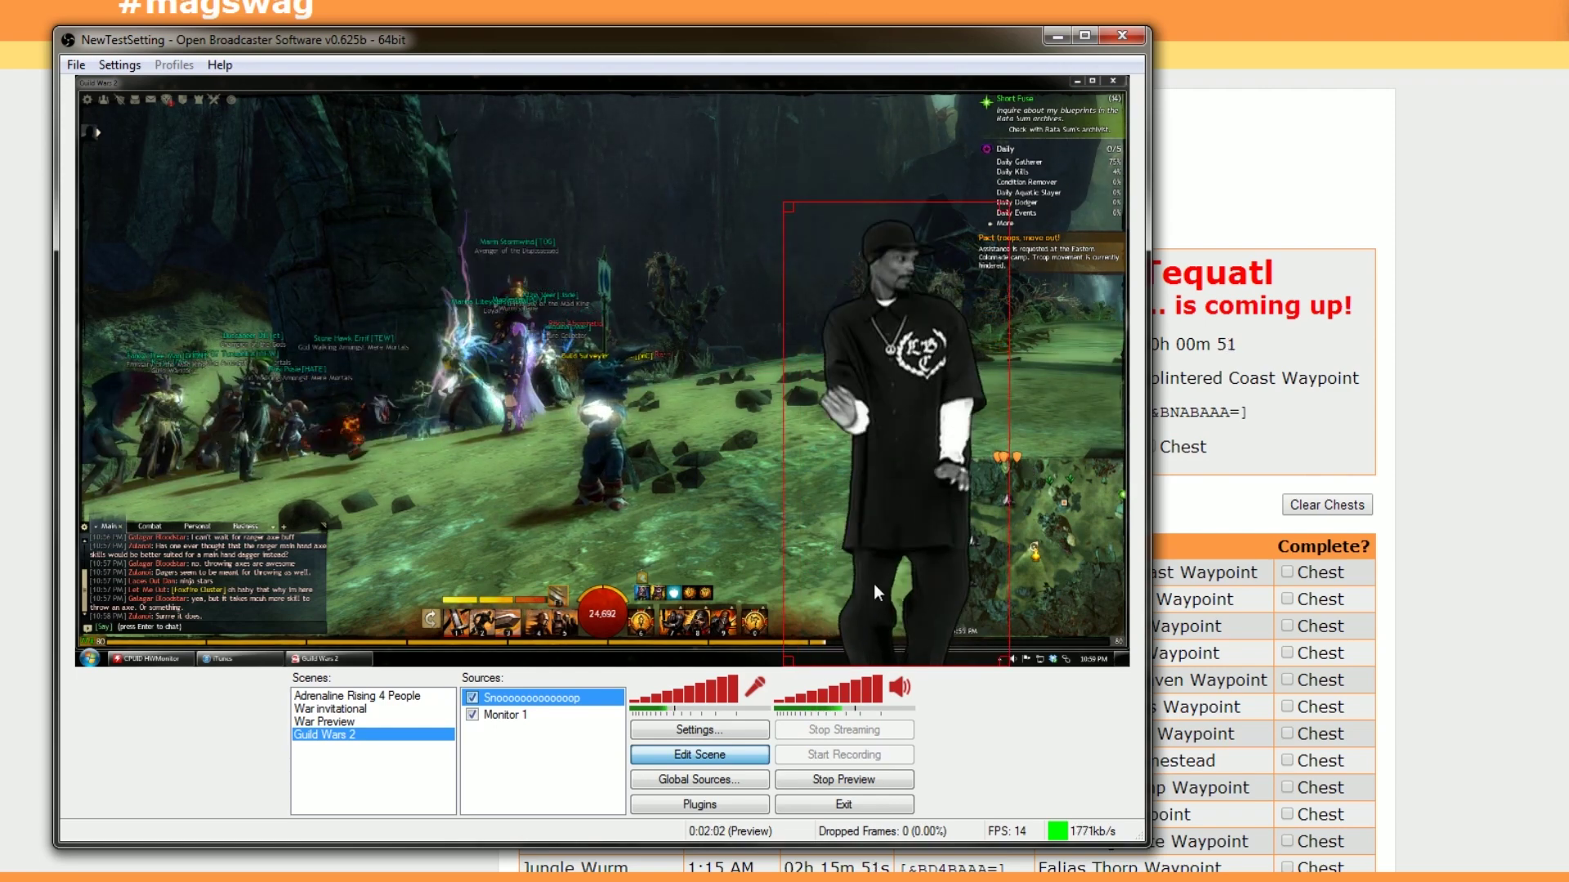
click(537, 744)
Add a text source named 'Sponsorships' to the scene
right_click(537, 744)
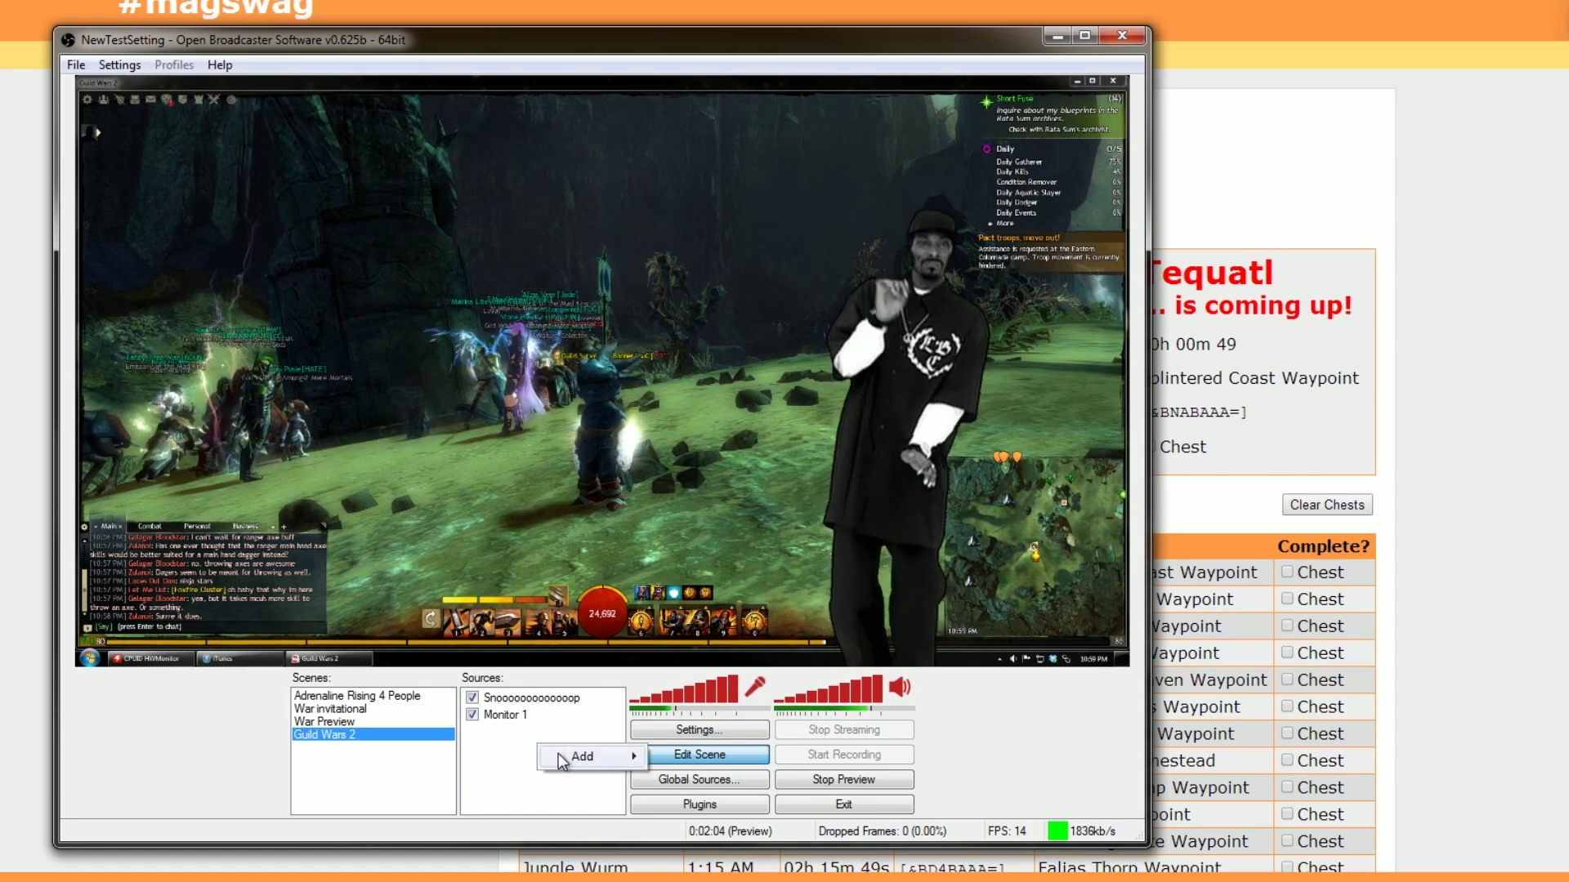
mouse_move(557, 754)
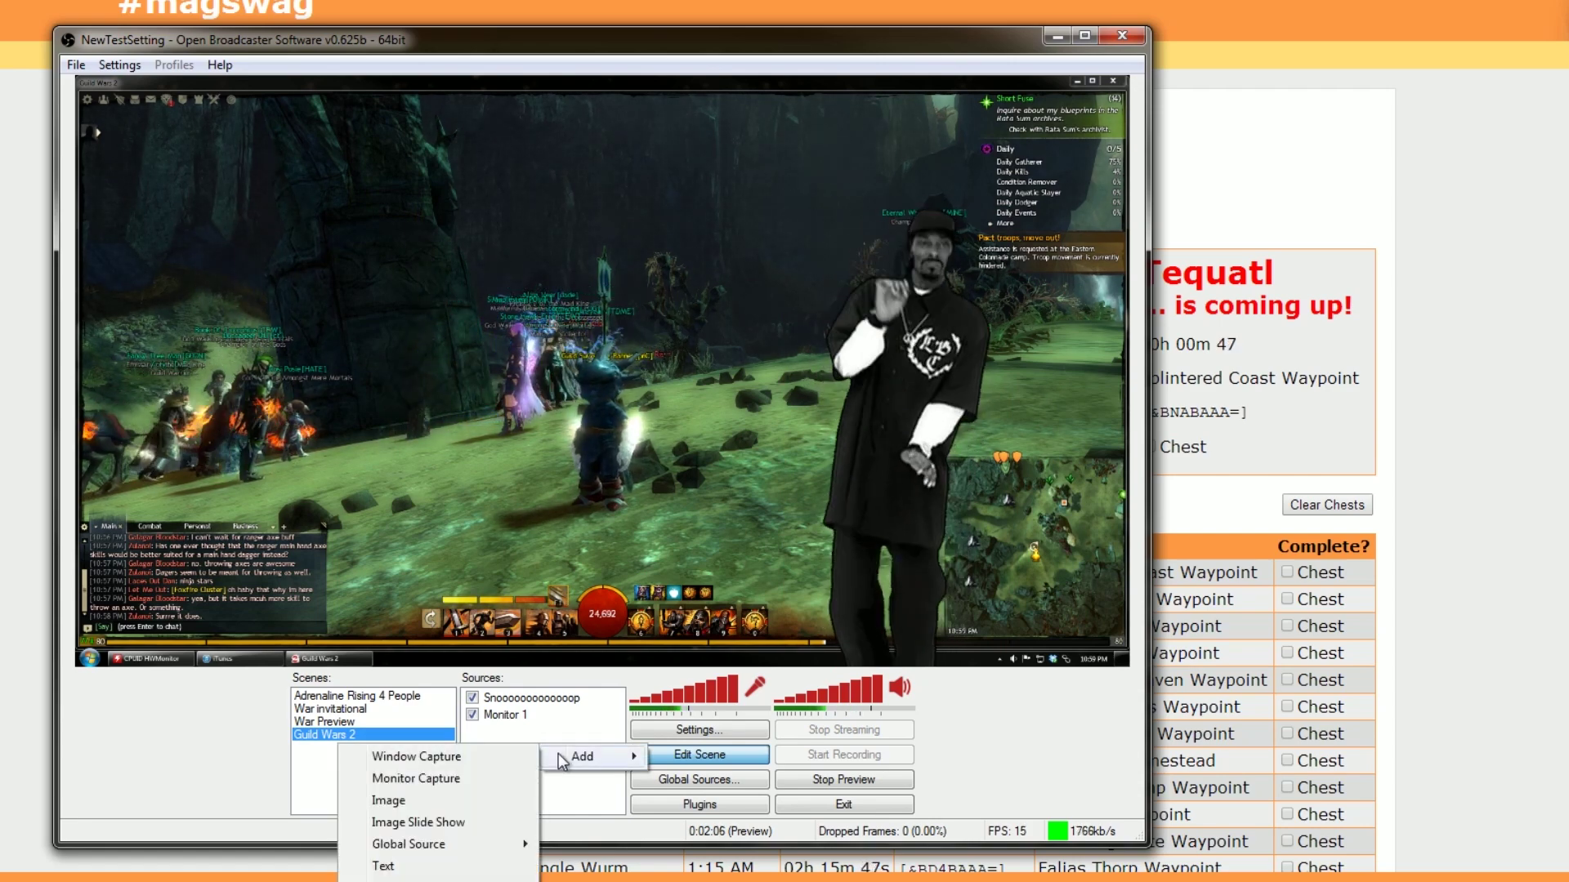
click(448, 868)
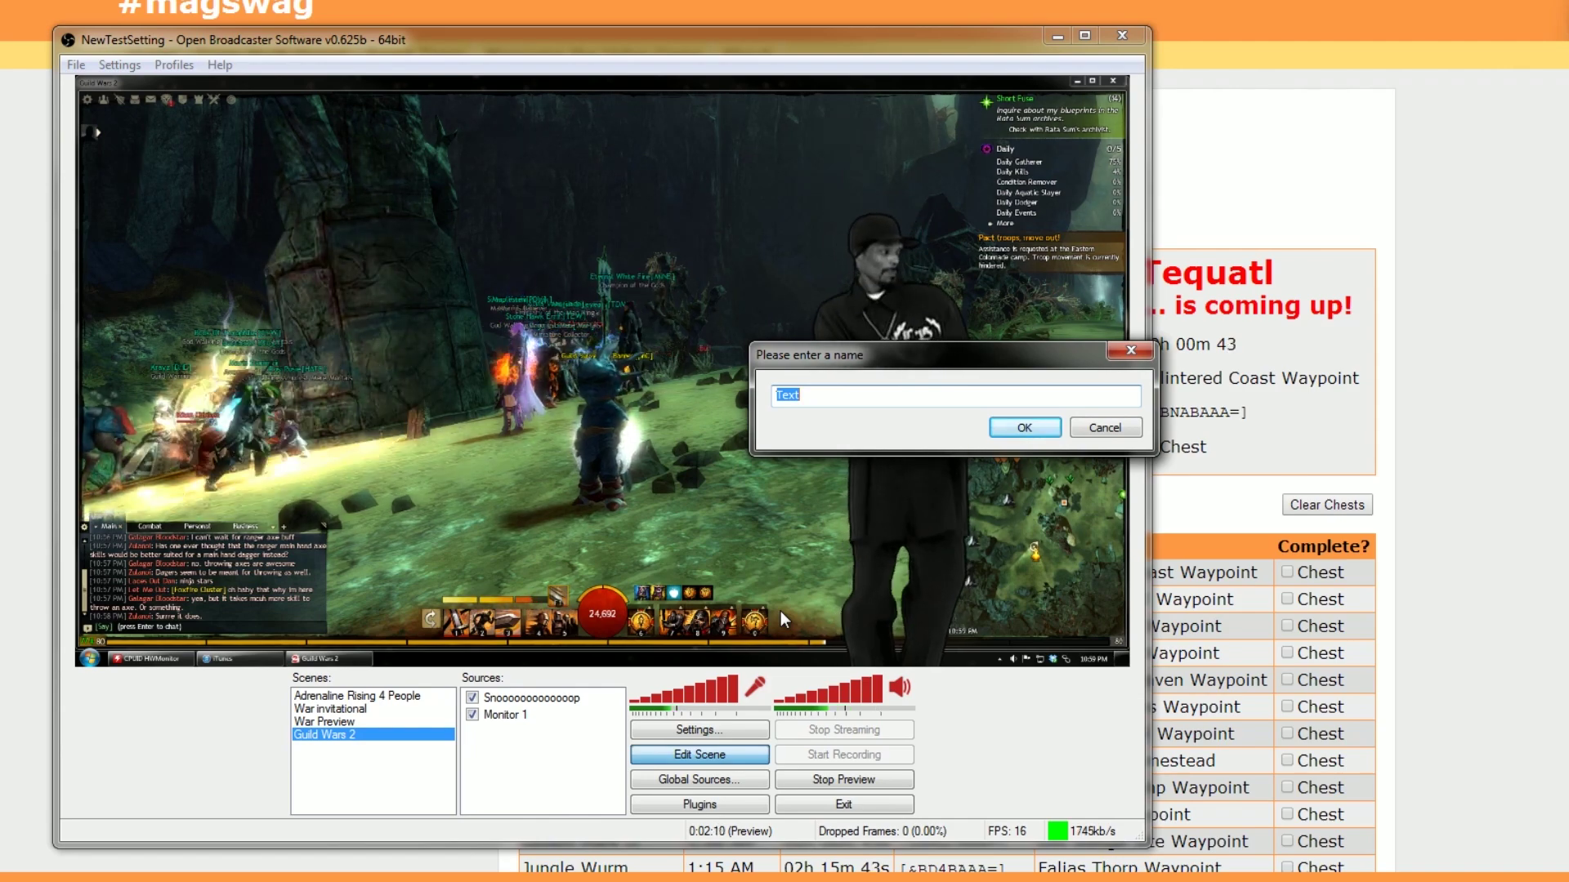
text(Sponsorships)
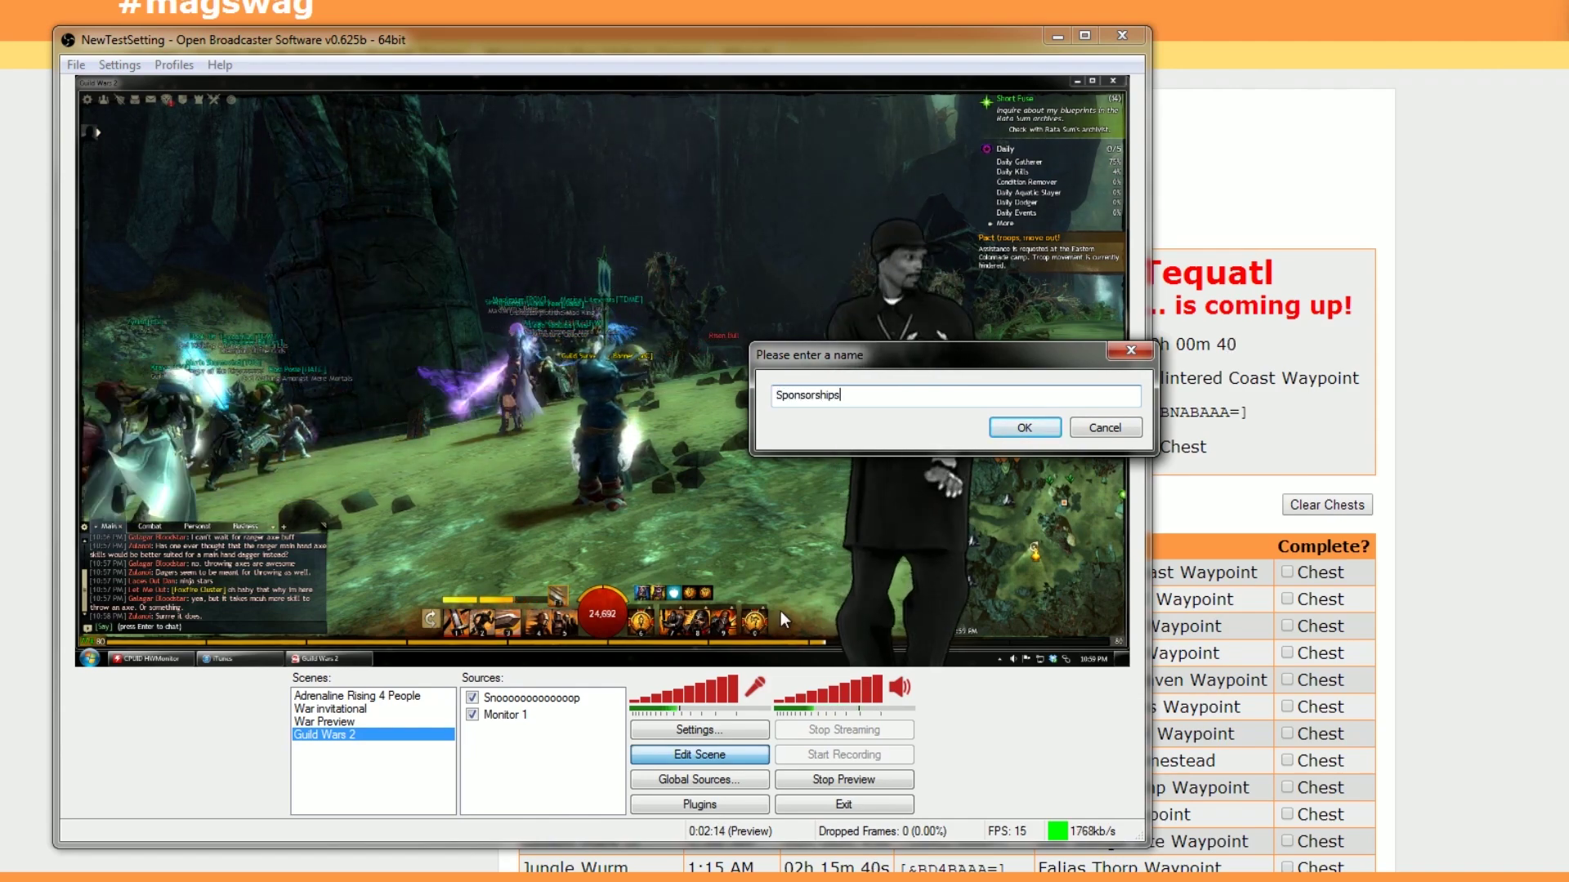
key(Return)
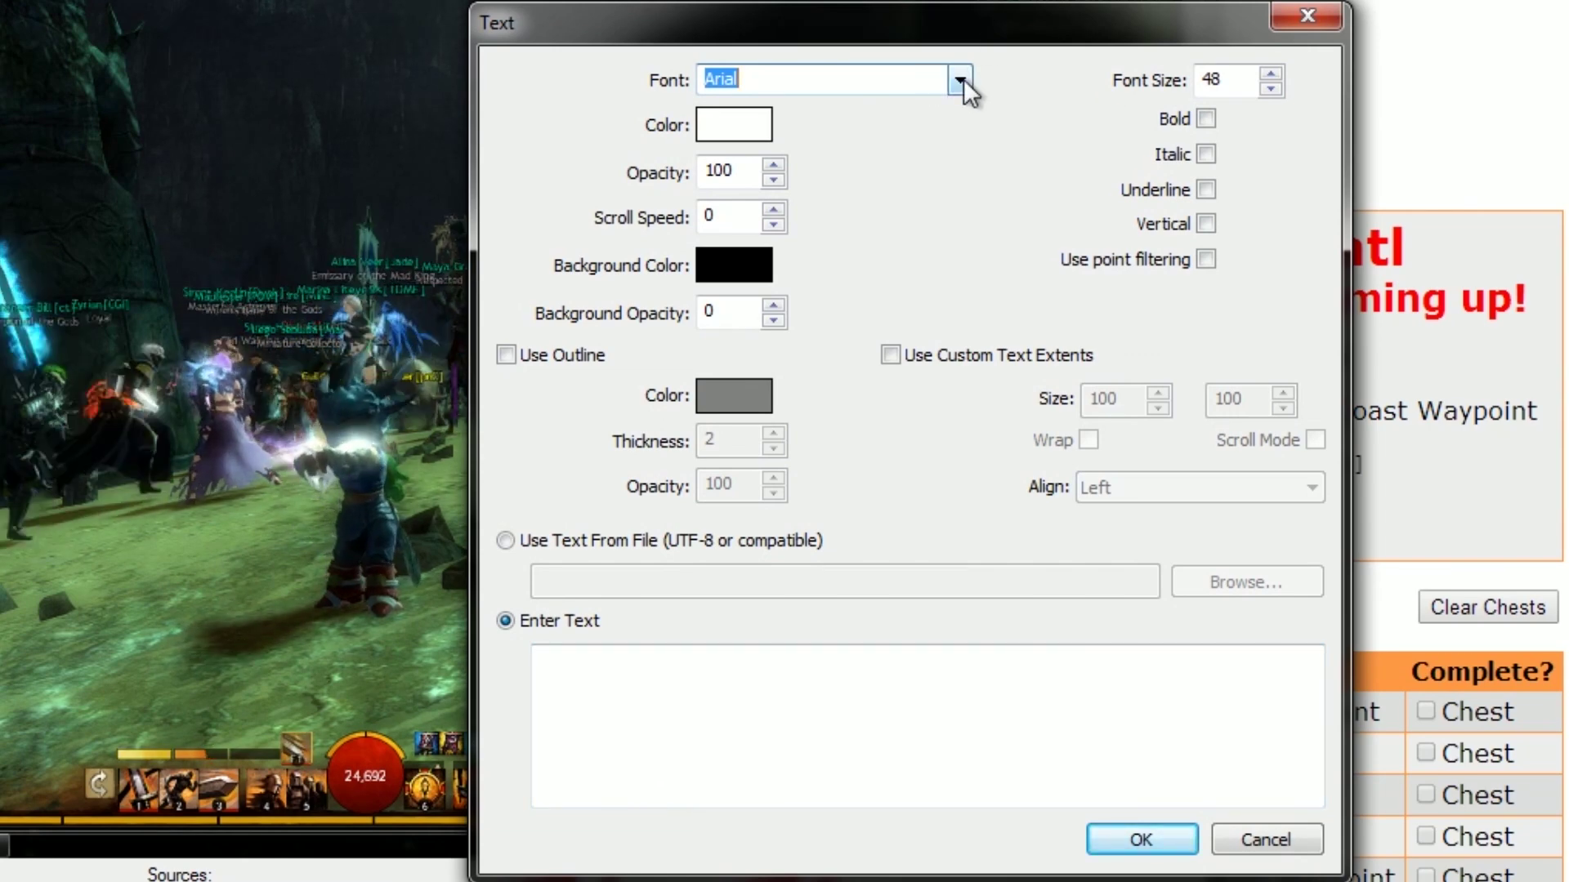
Set the sponsorship text to Comic Sans MS, pink, size 96
click(961, 79)
scroll(958, 227, down, 1)
drag(959, 227, 953, 273)
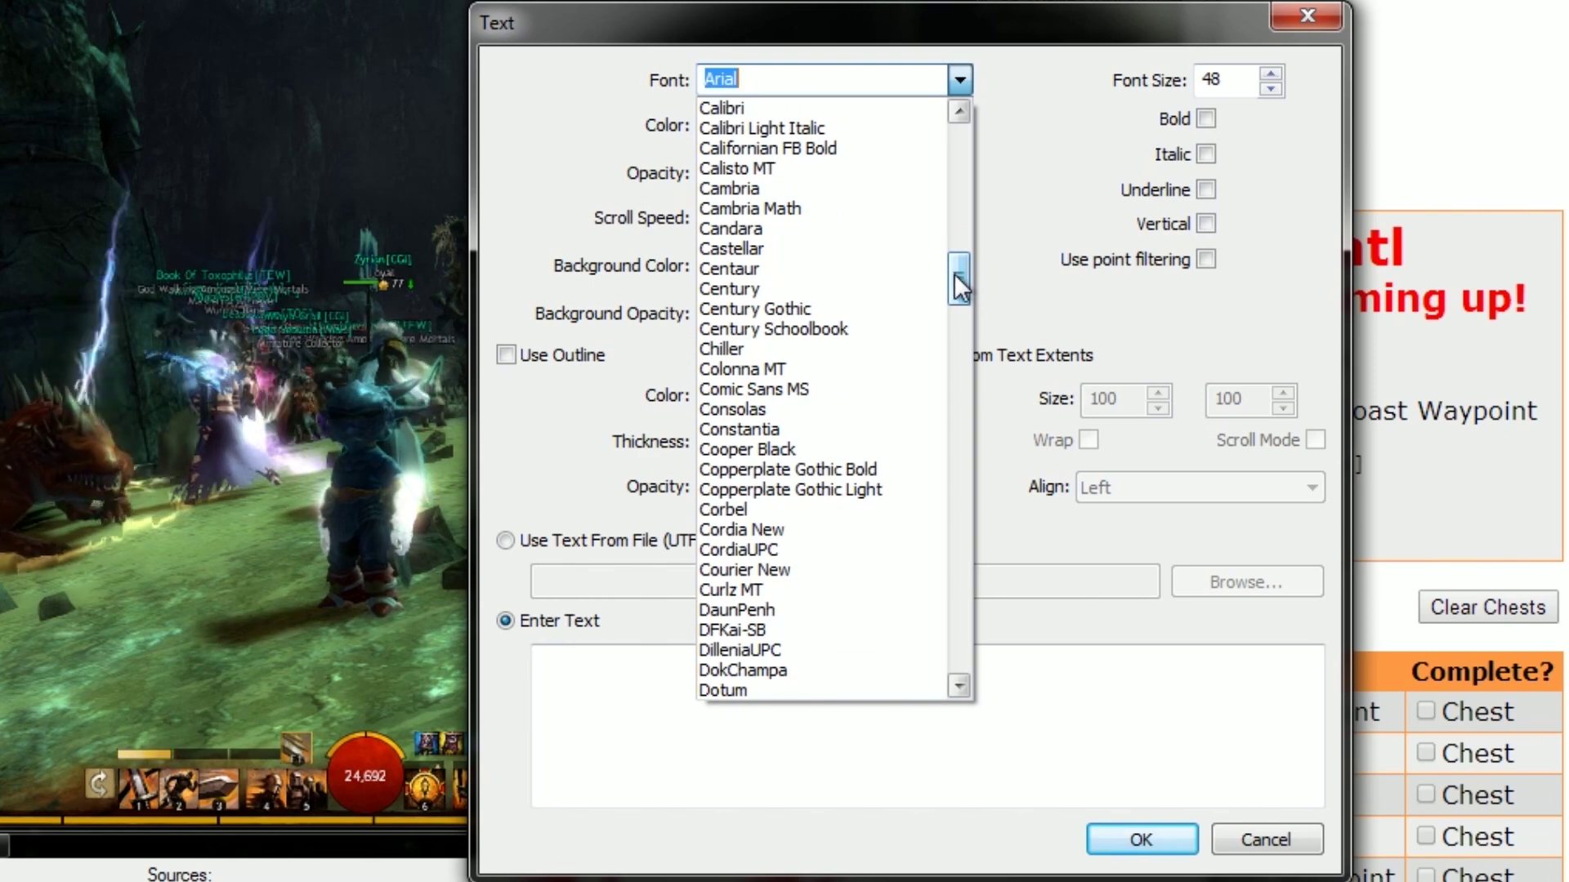
click(727, 389)
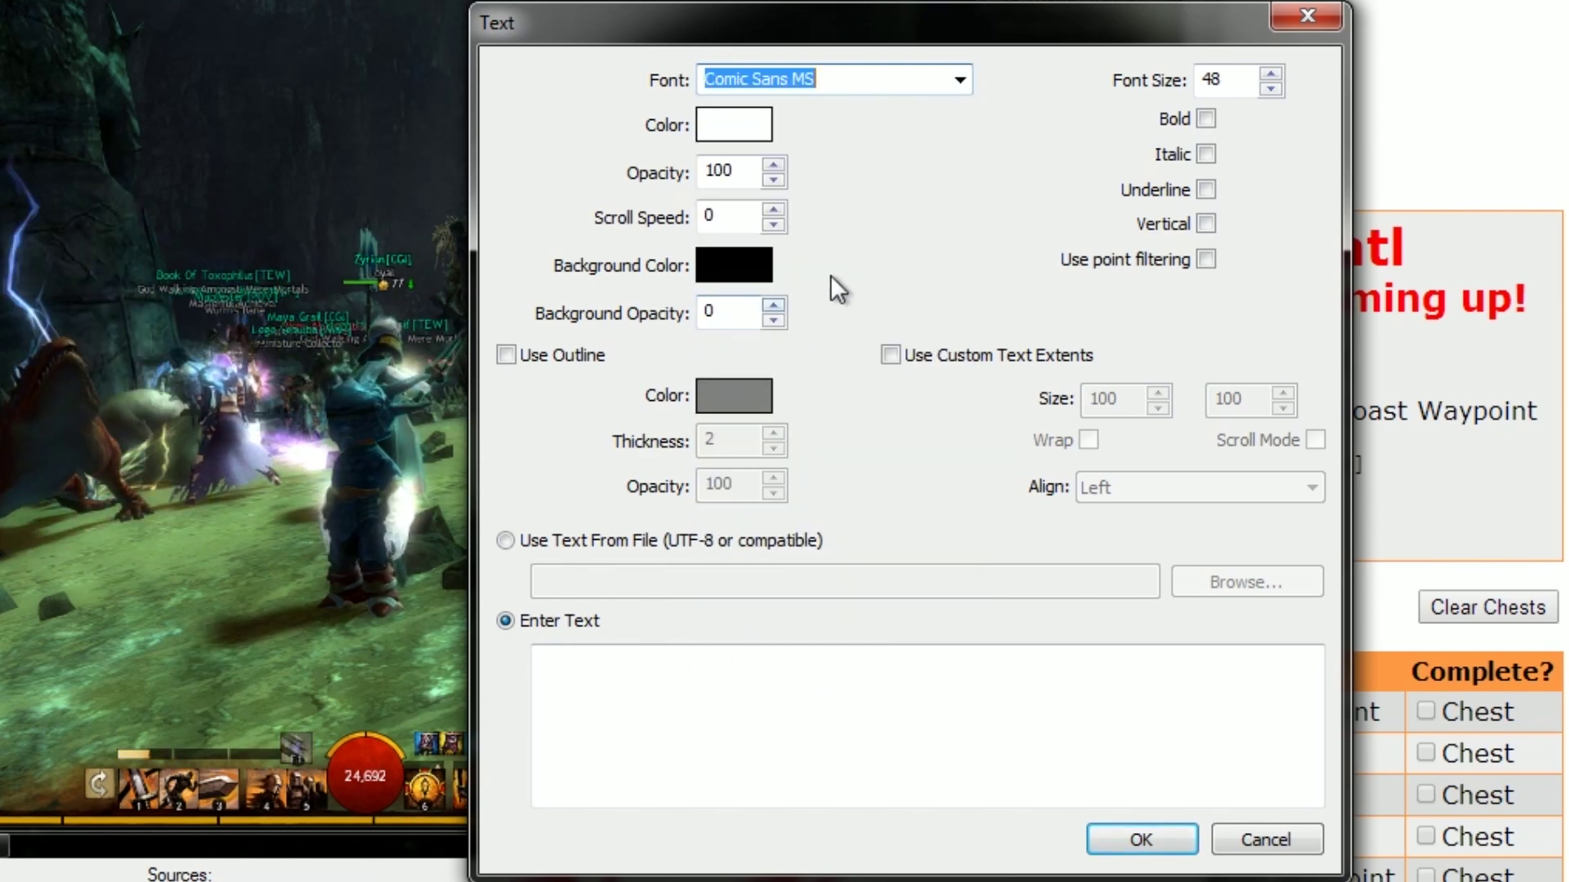
click(738, 124)
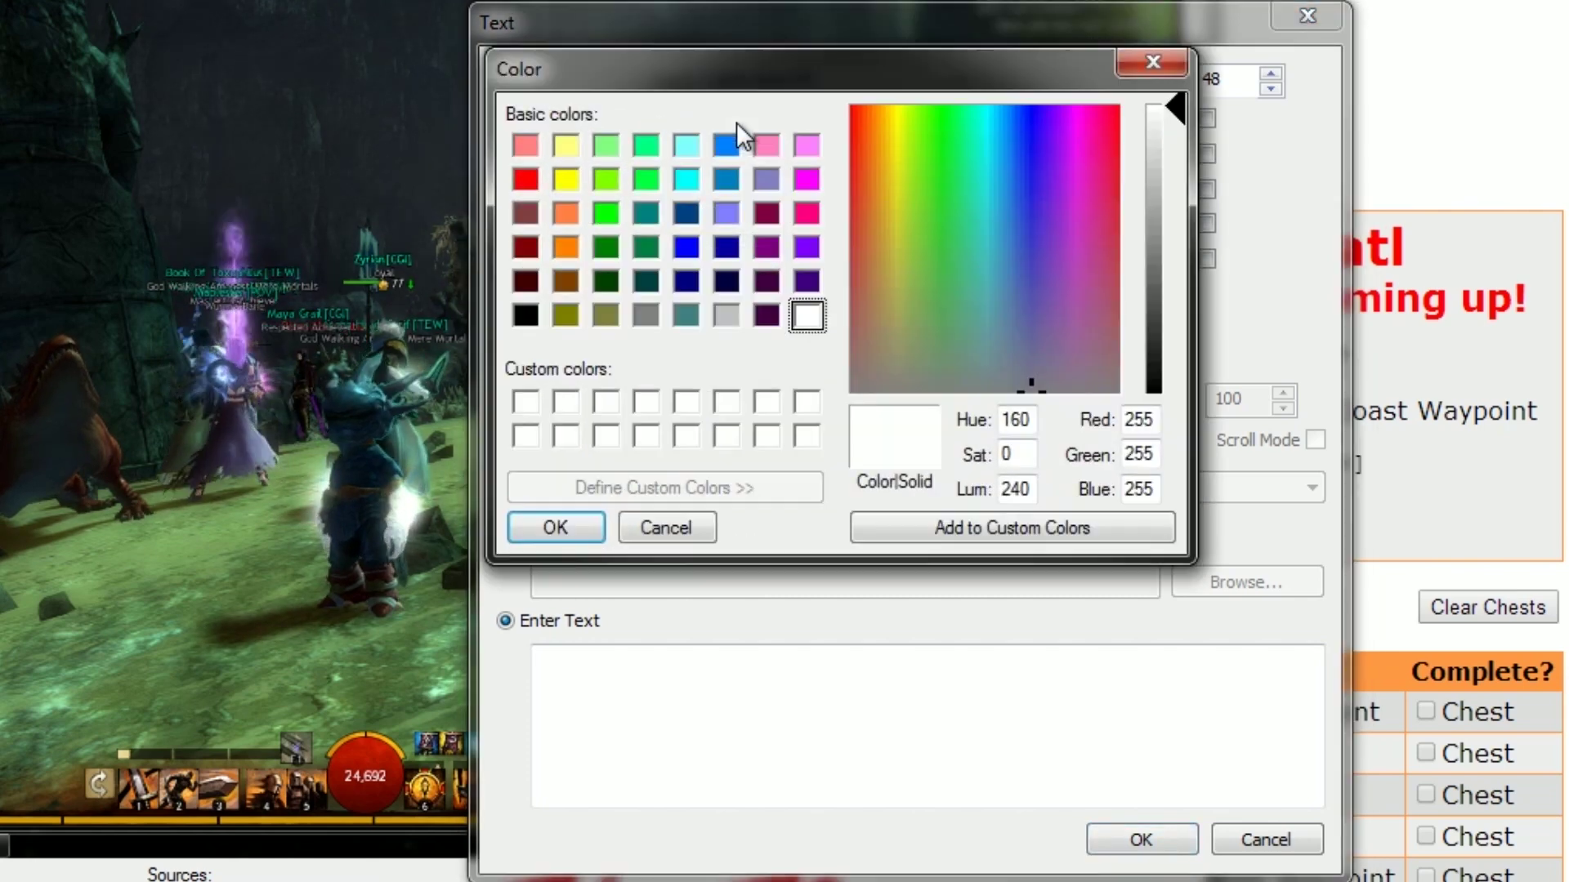
click(807, 216)
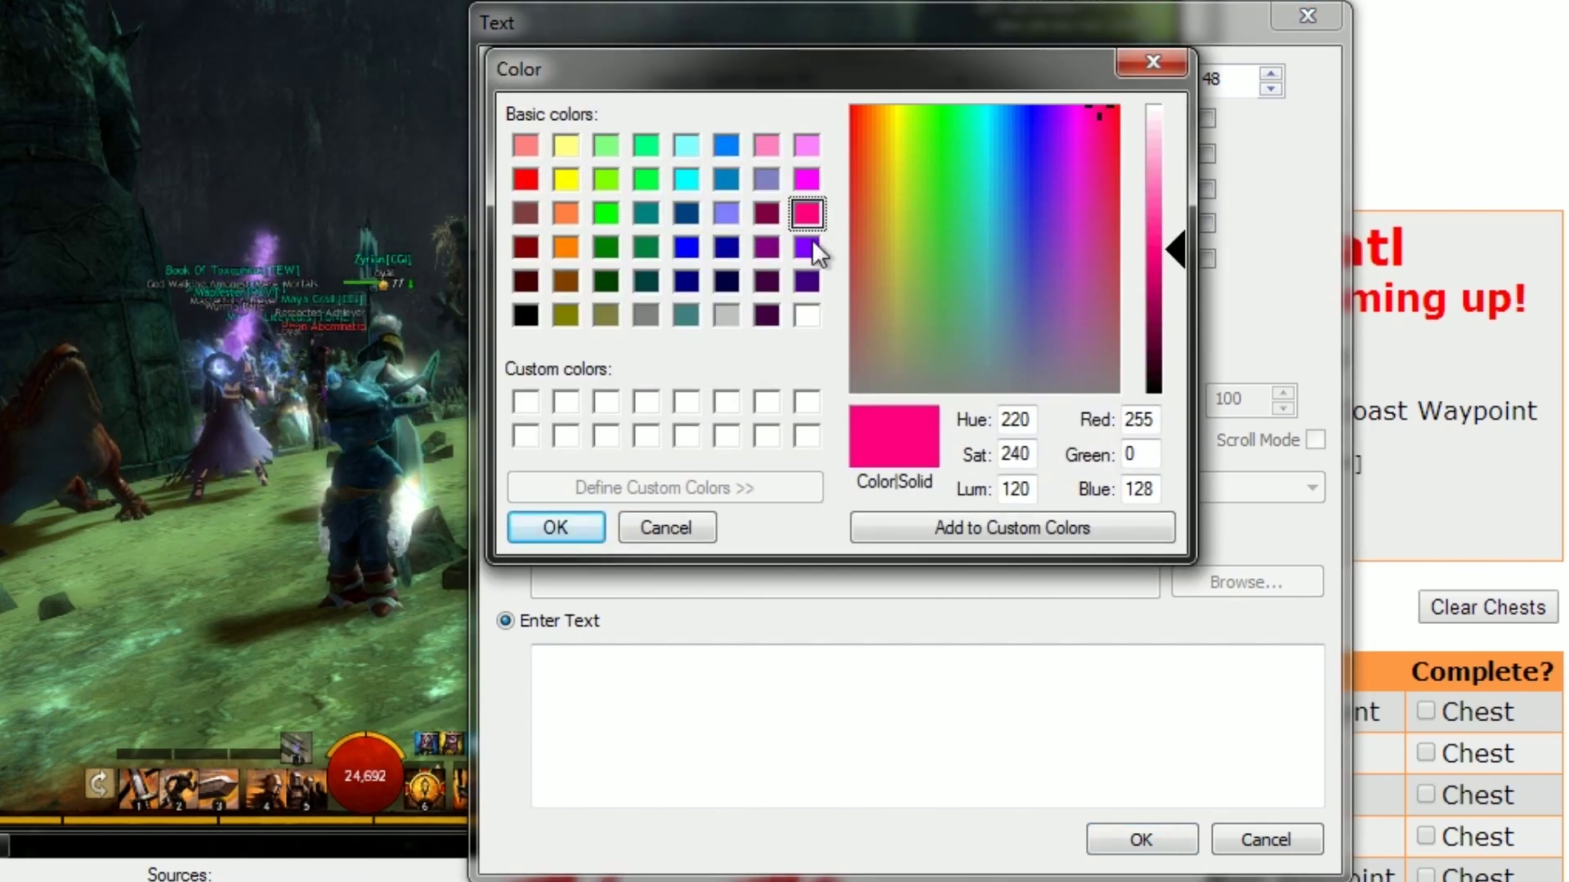
click(566, 516)
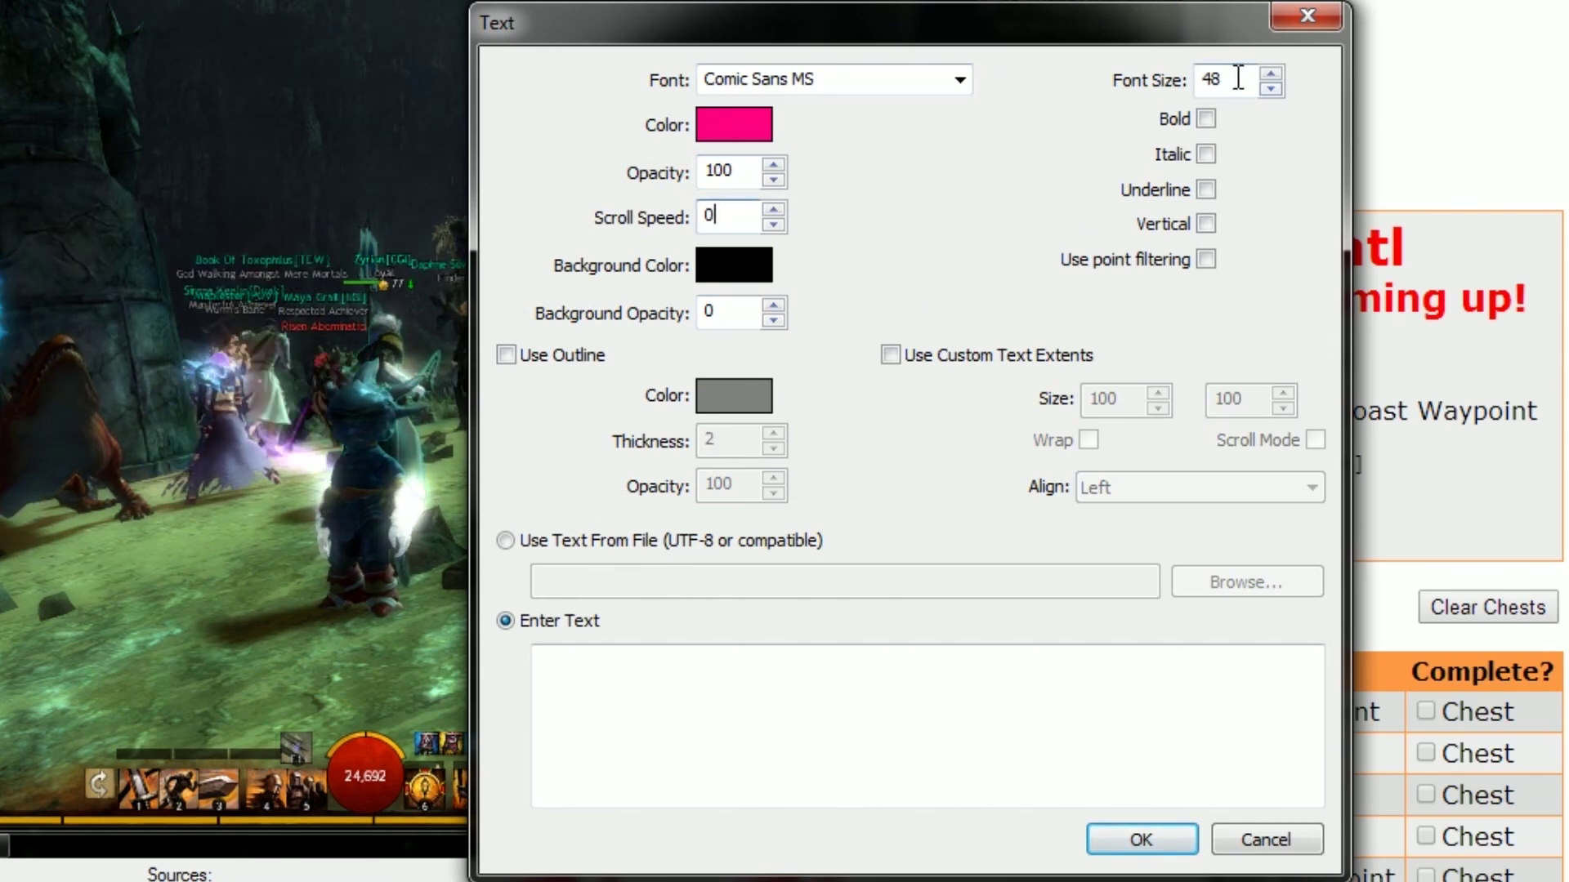
text(96)
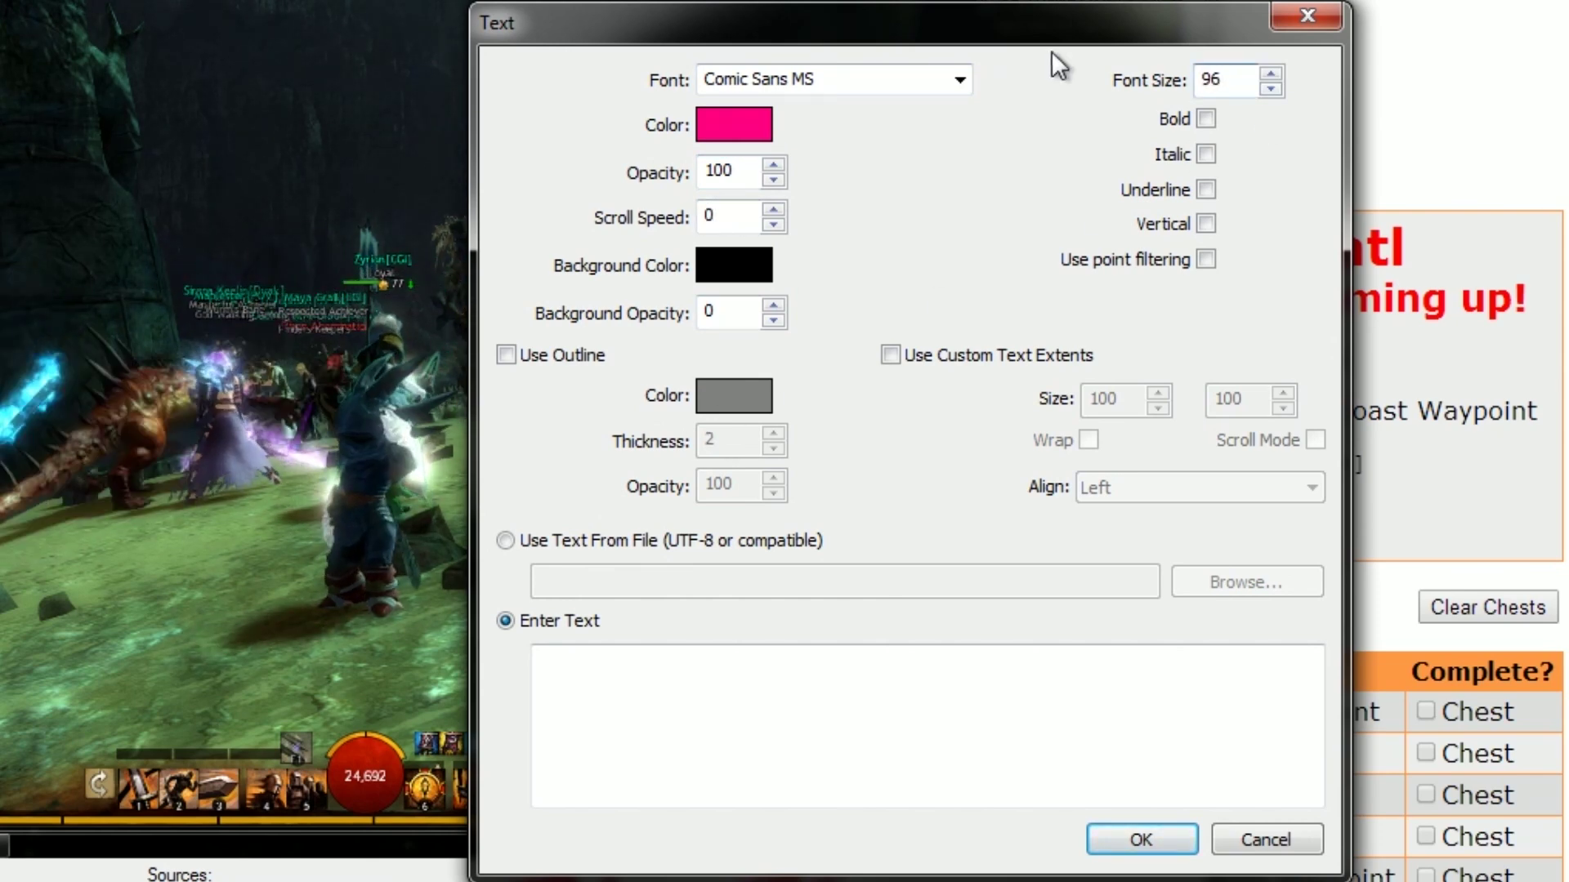
Make it italic with an outline, enter 'Home Country Buffet... ... Plan B.', and apply
click(1205, 154)
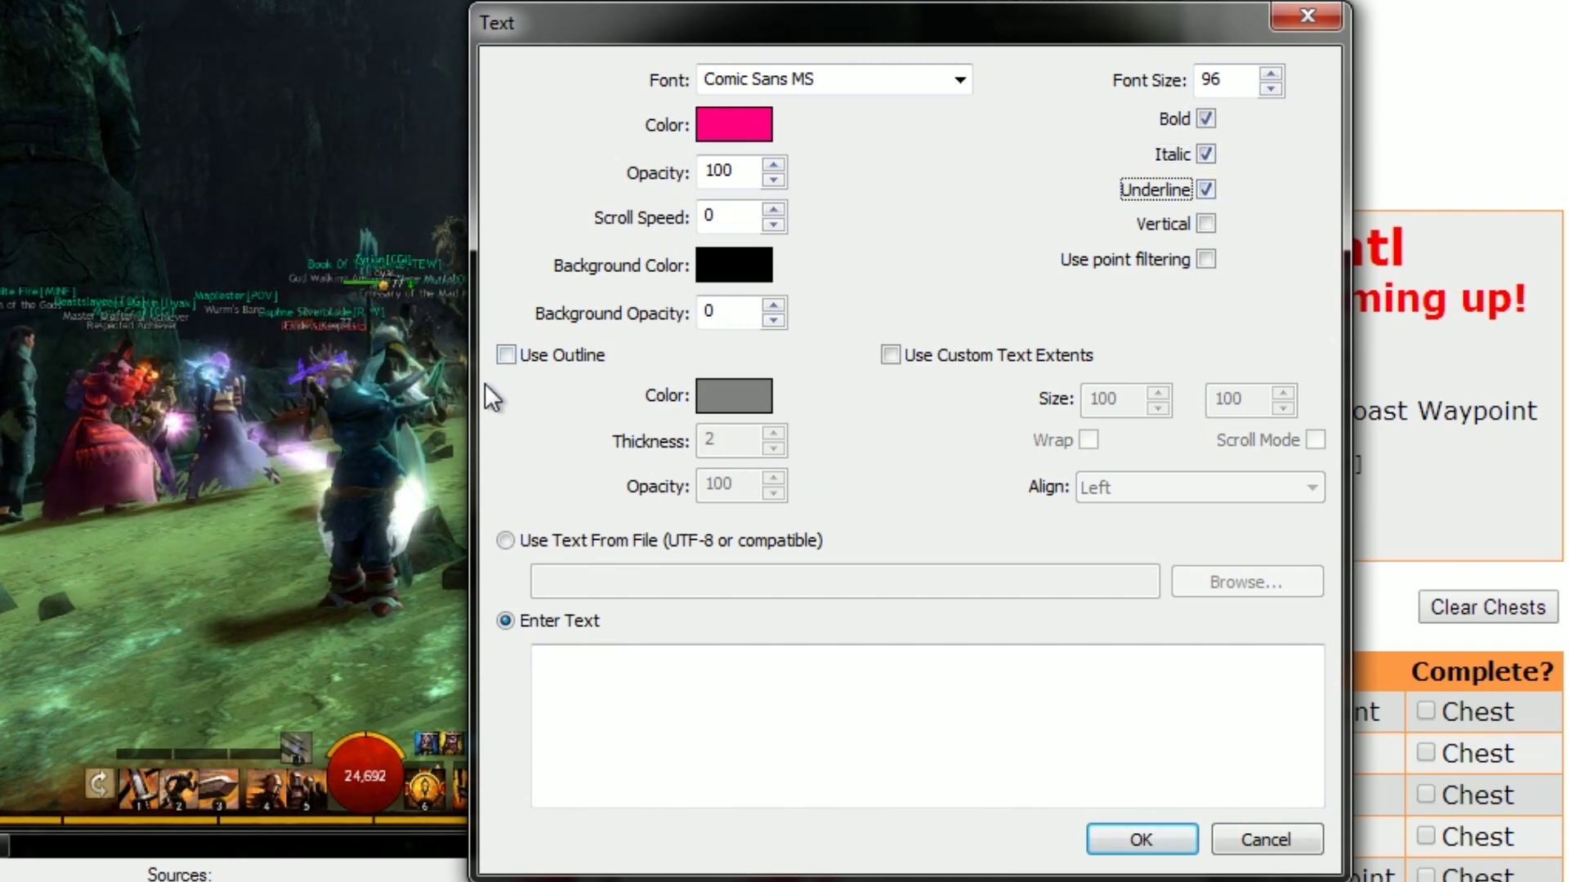
click(558, 370)
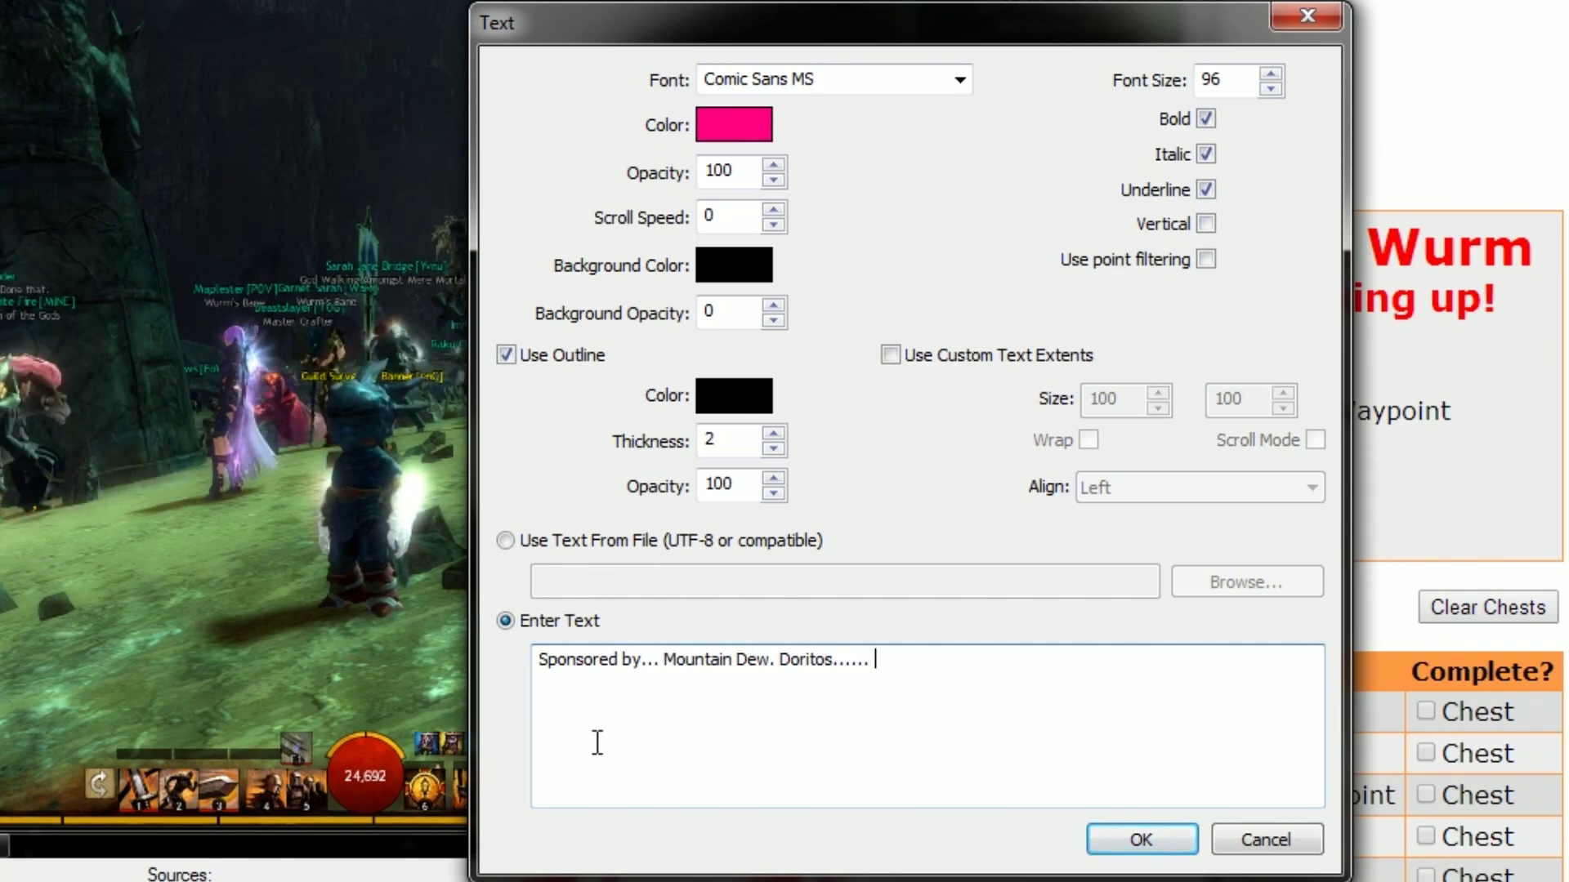
text(Home Country Buff)
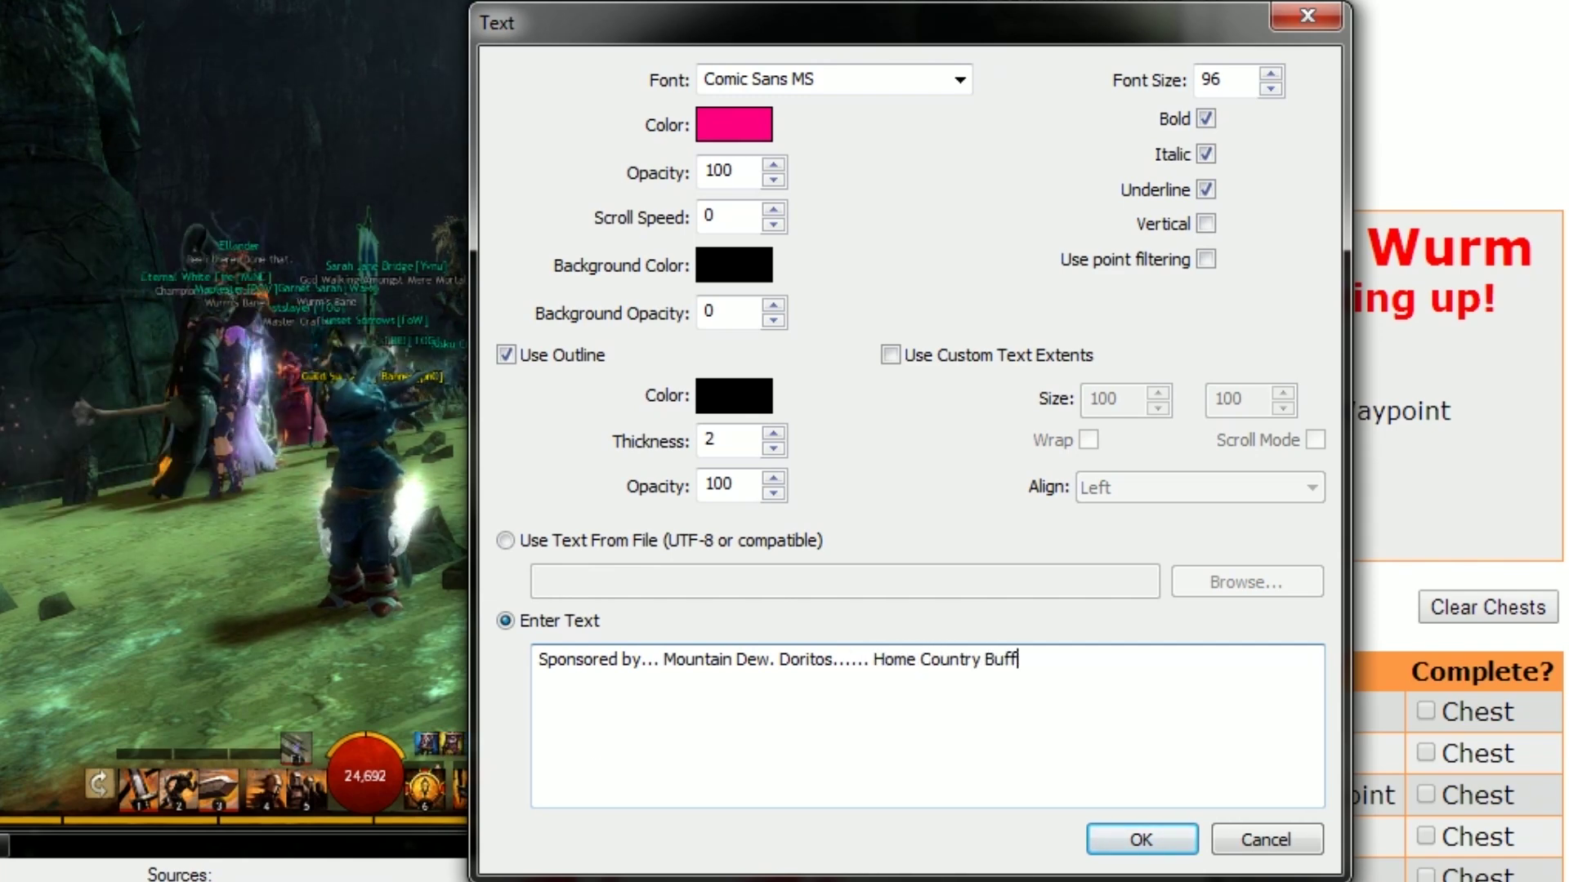
text(et... ... Plan B.)
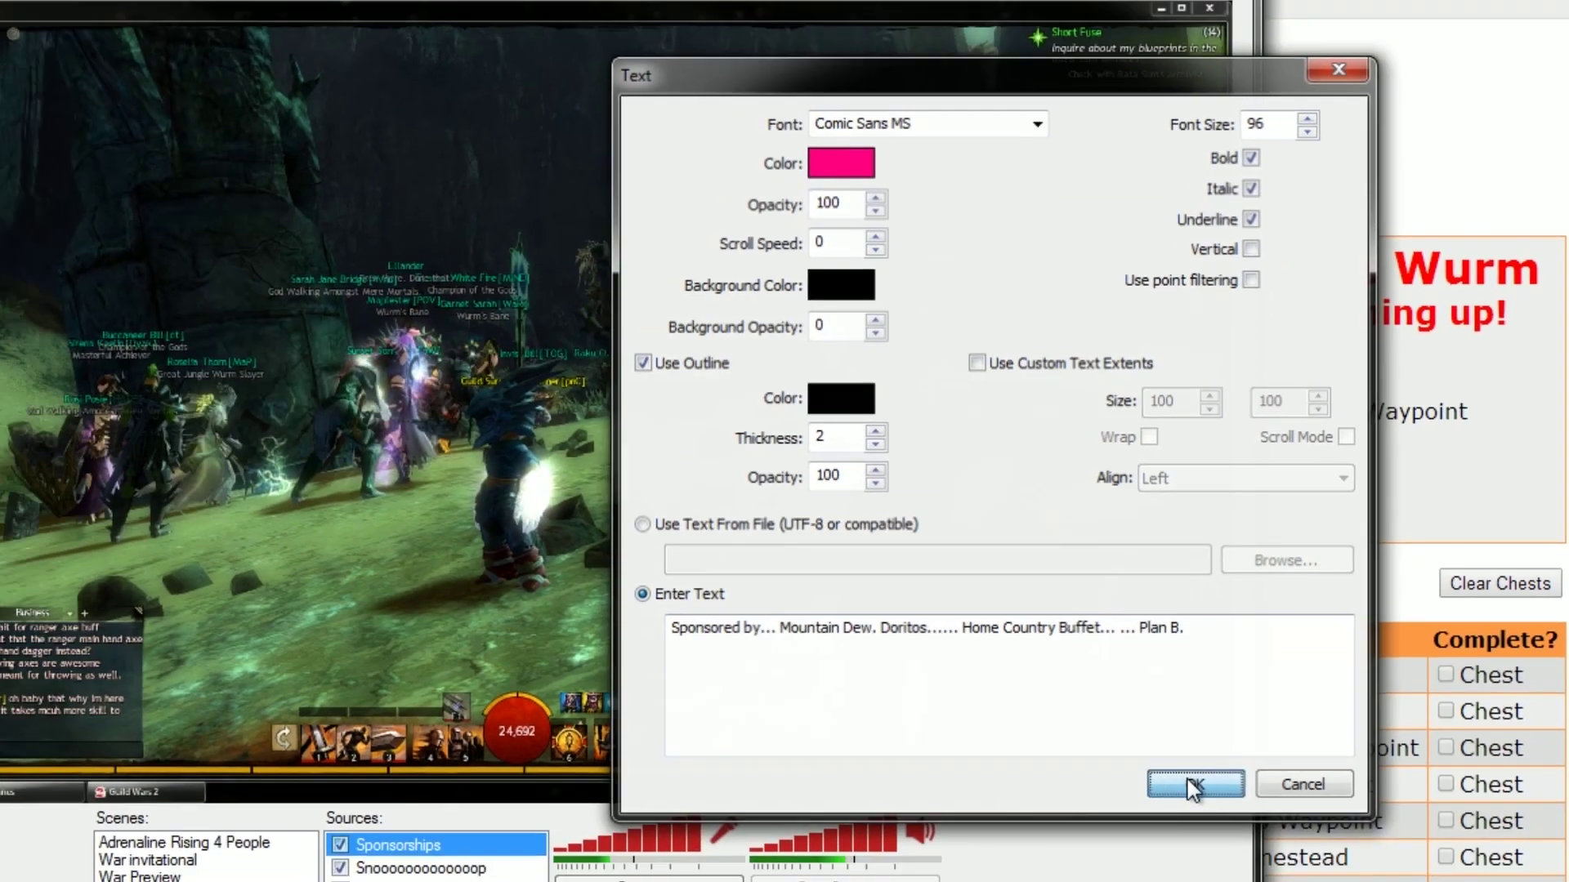
click(1141, 840)
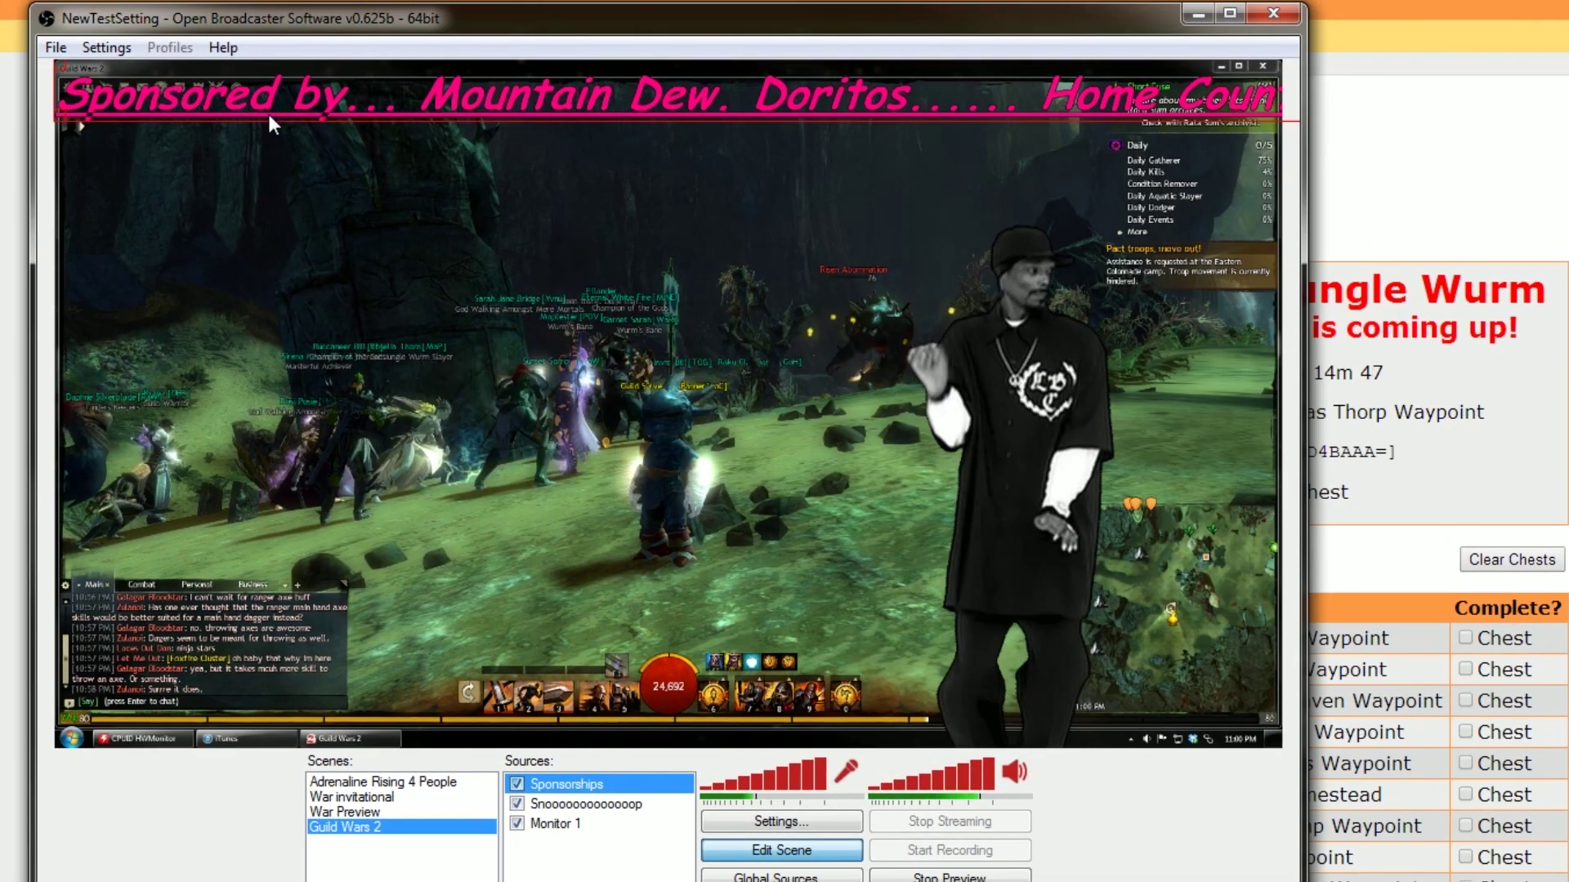
Set the sponsorship text's scroll speed to 10 and place the ticker along the top
drag(267, 110, 269, 525)
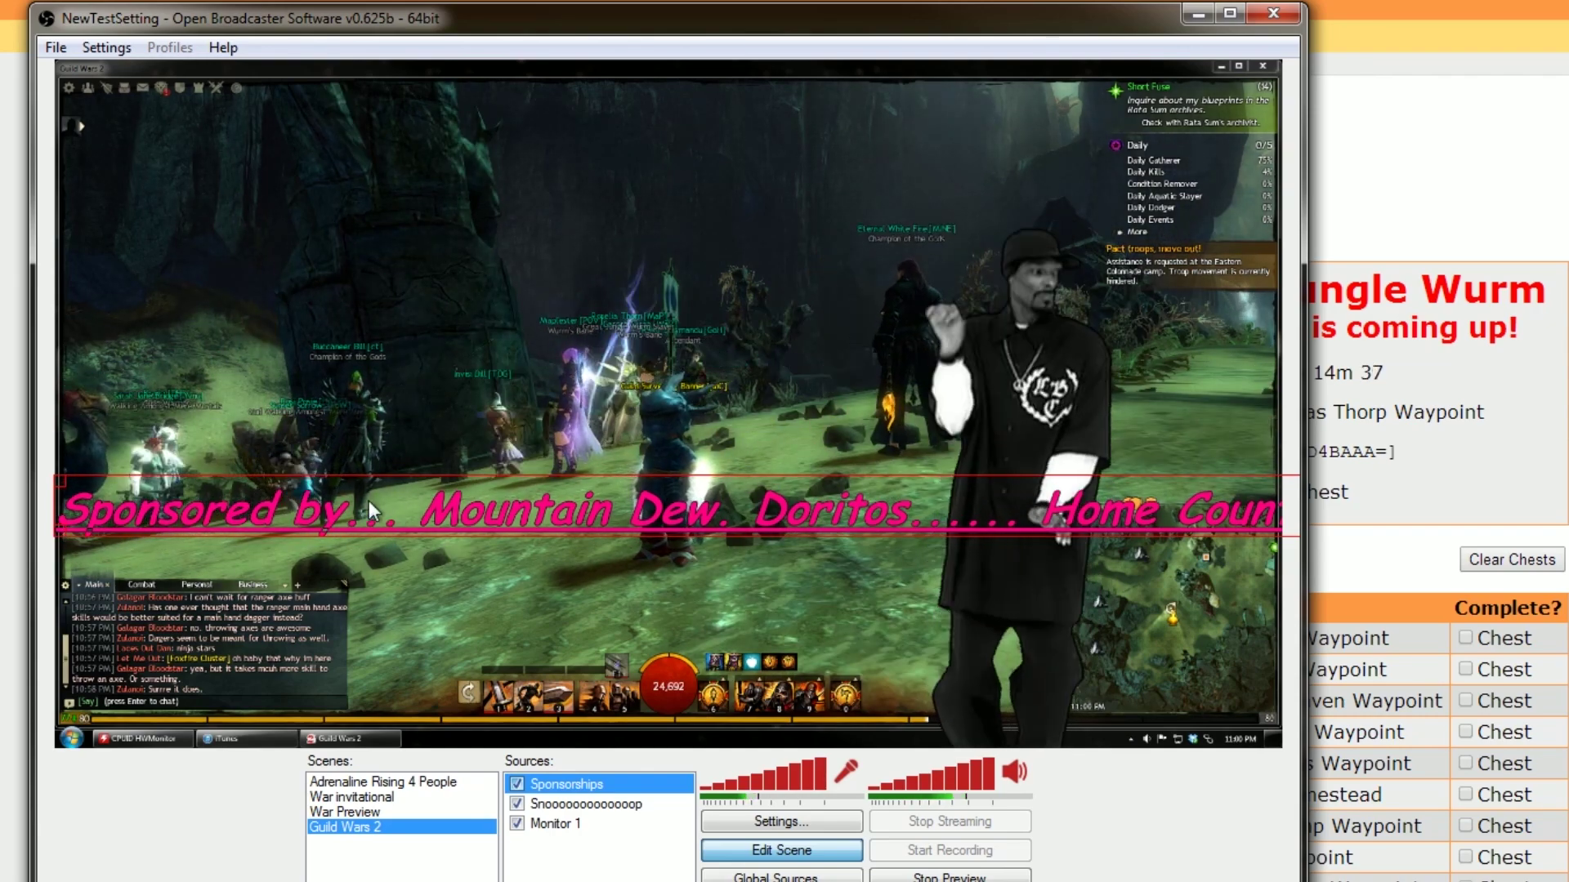
drag(236, 518, 225, 229)
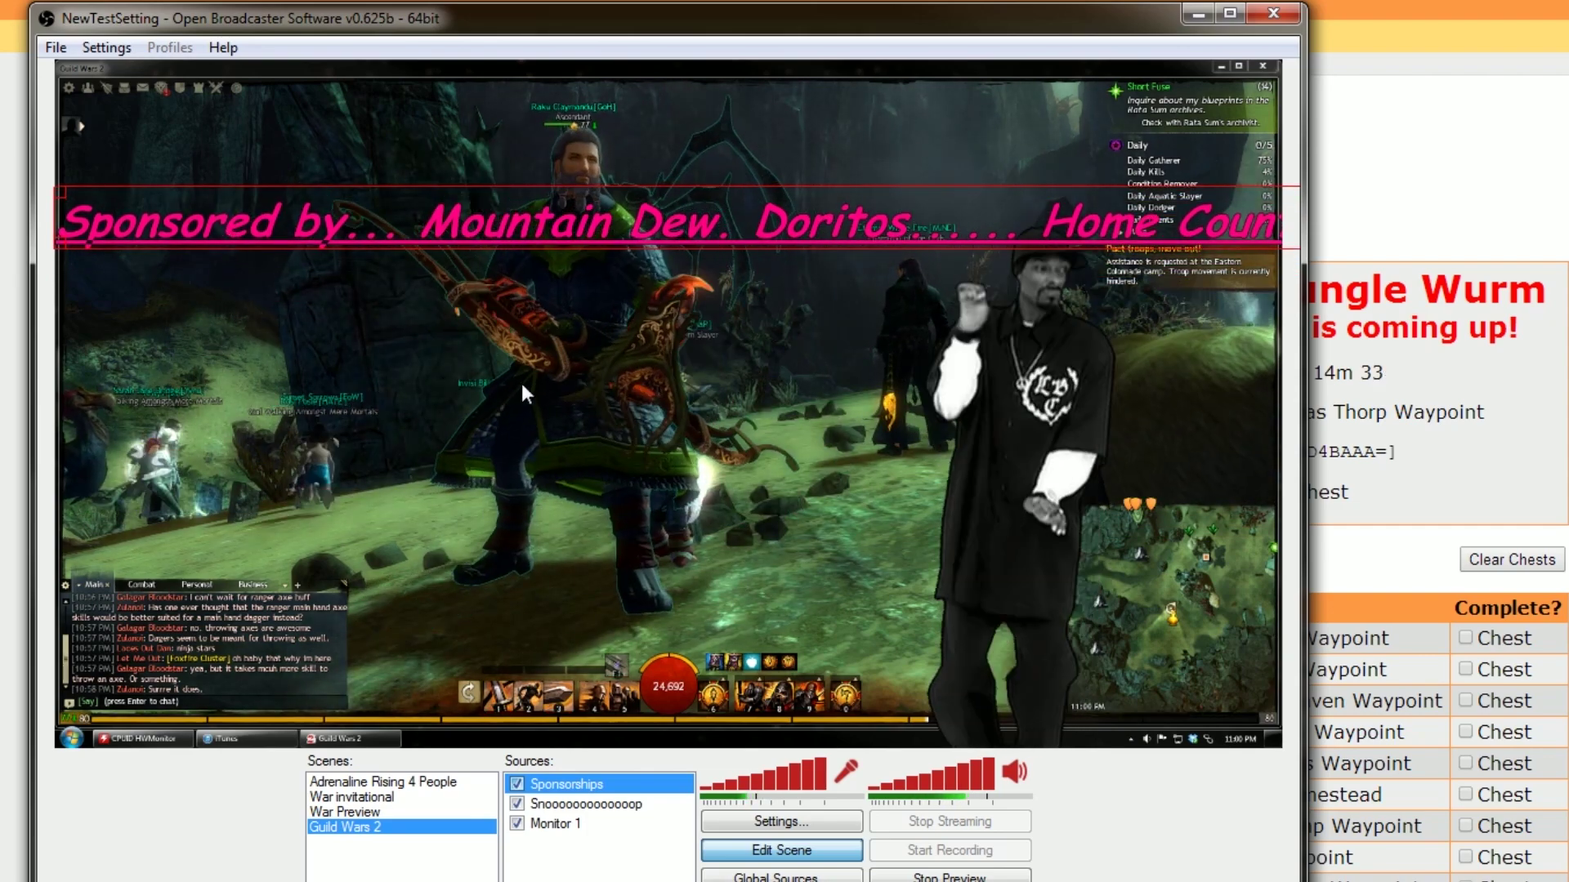
right_click(680, 219)
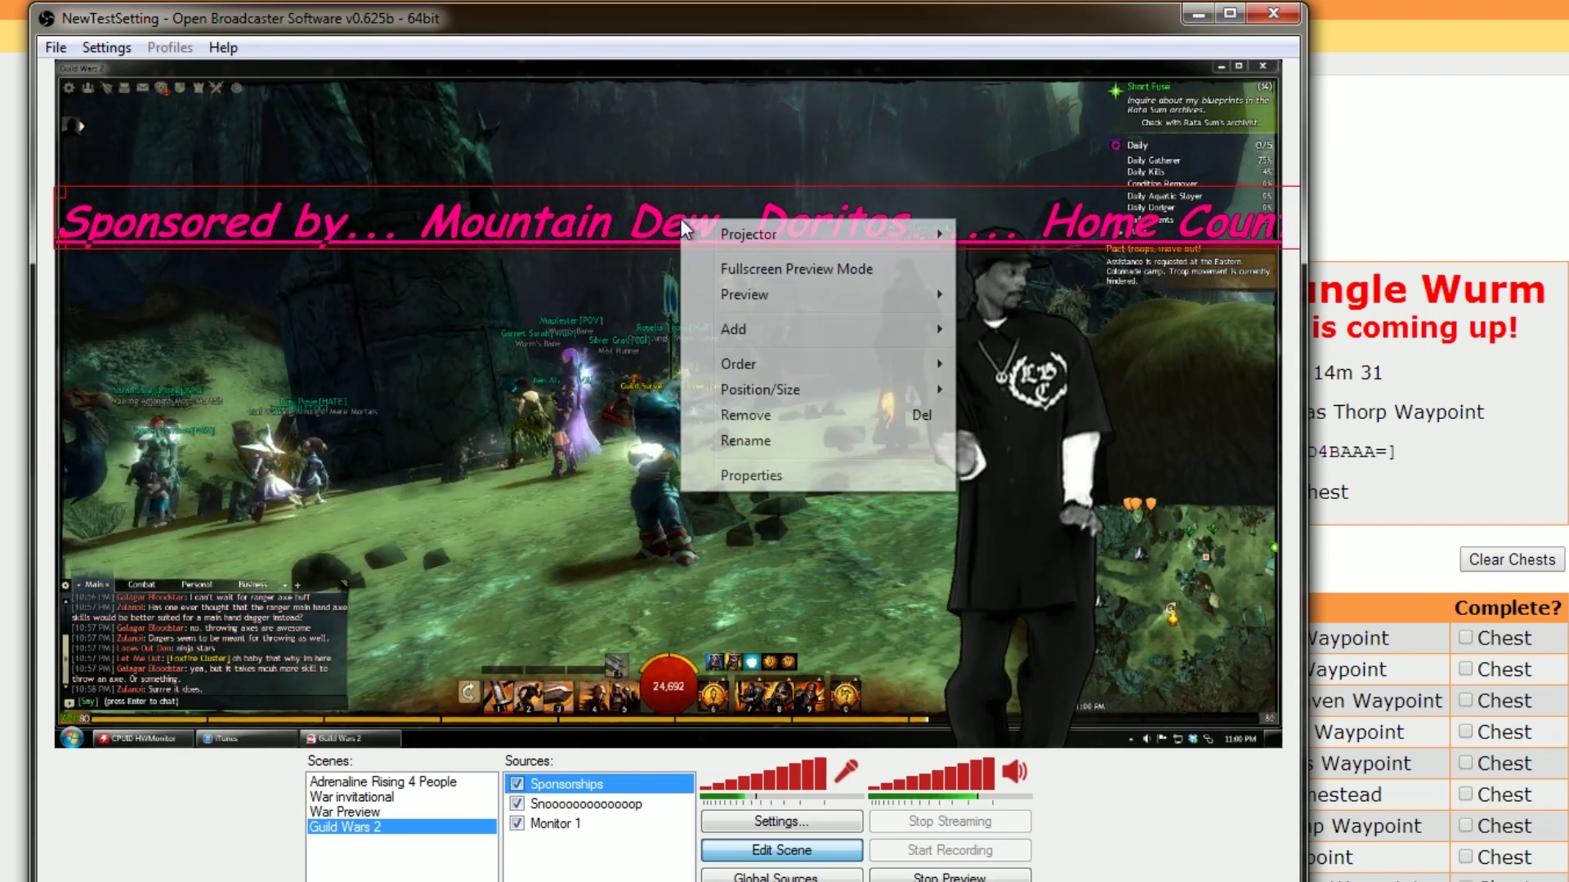
click(758, 466)
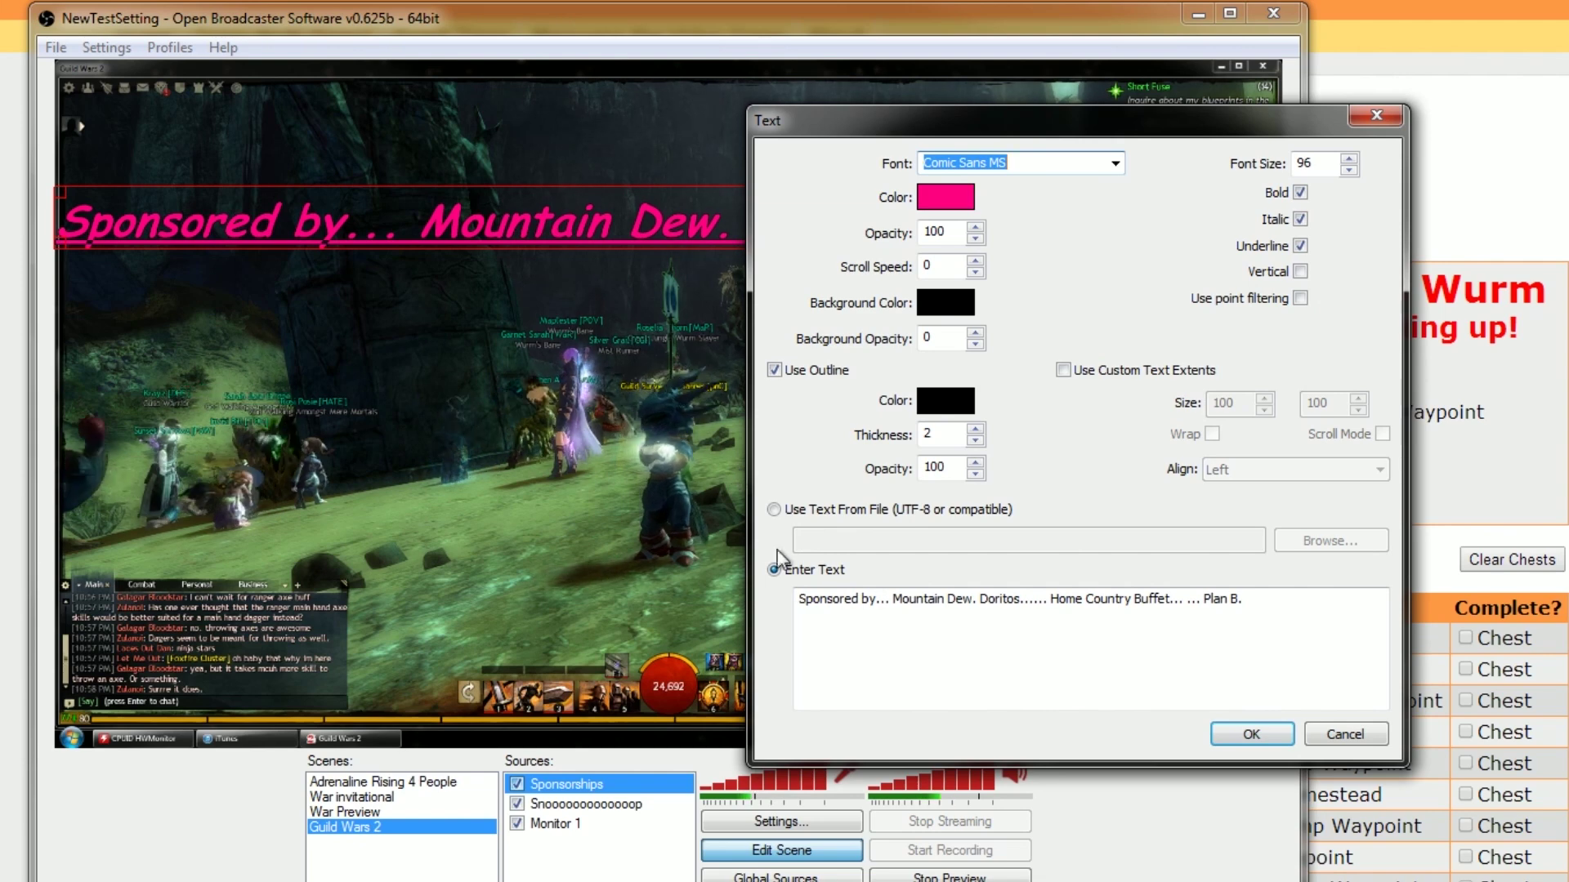
click(976, 262)
click(976, 263)
scroll(976, 263, up, 7)
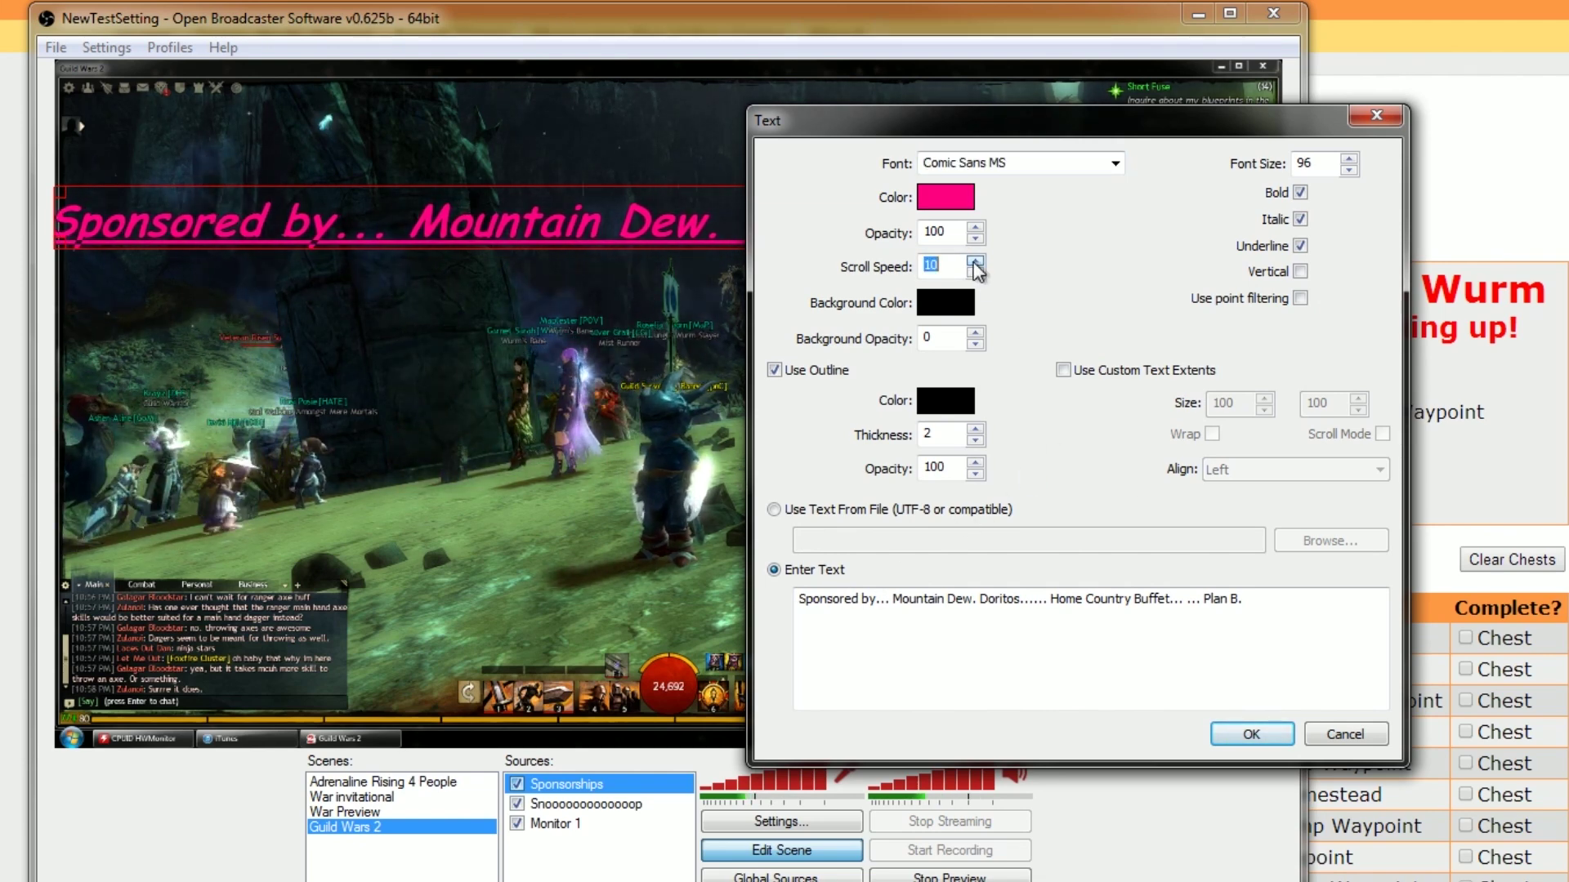
click(1248, 736)
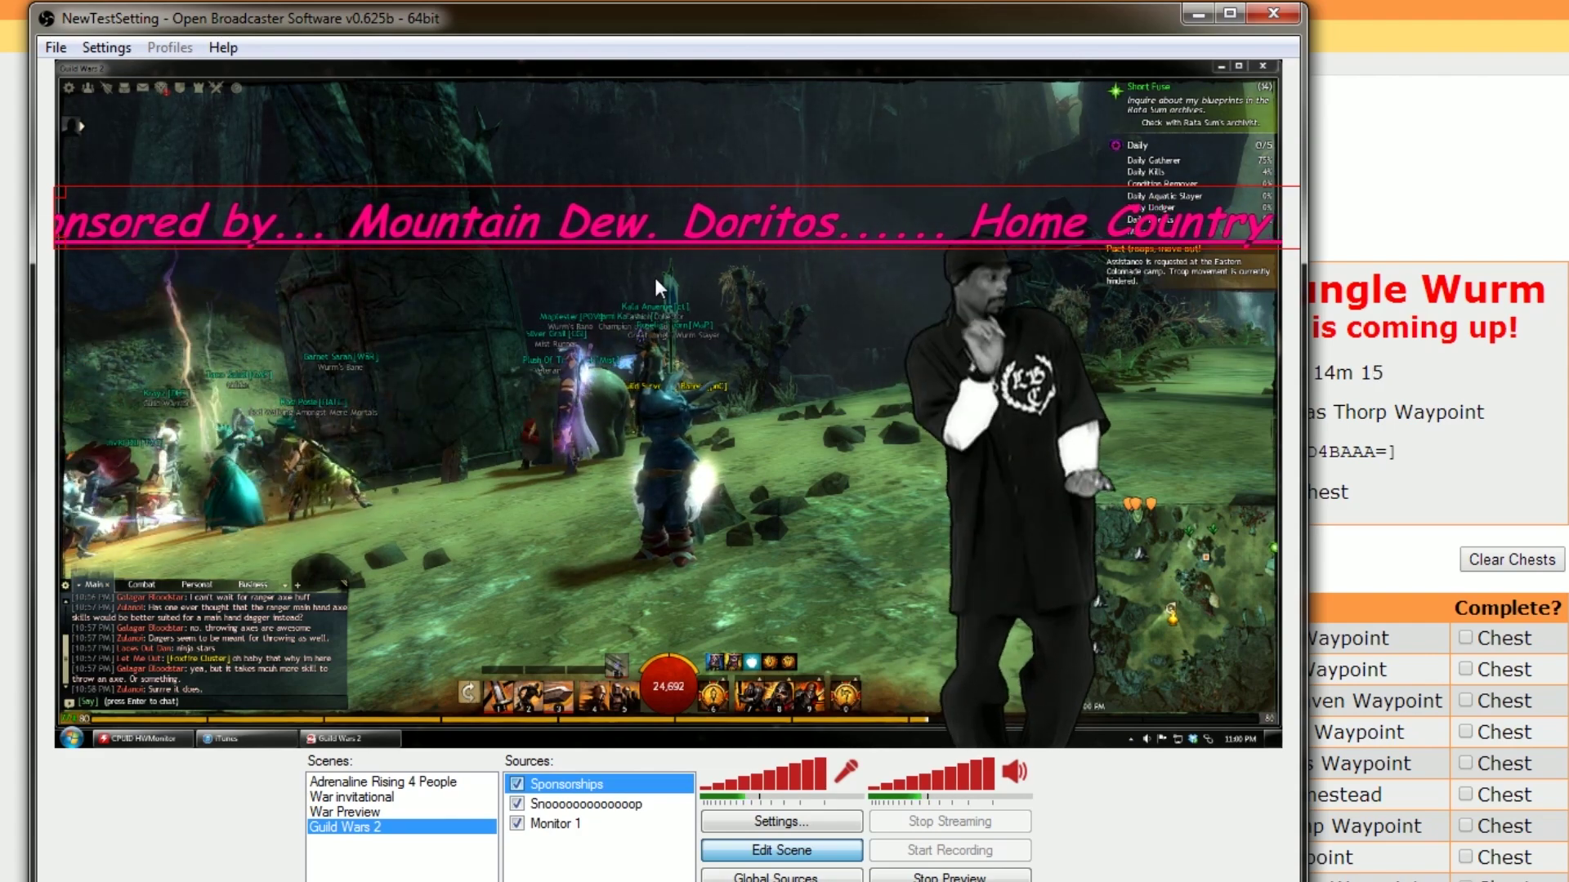
drag(572, 223, 621, 97)
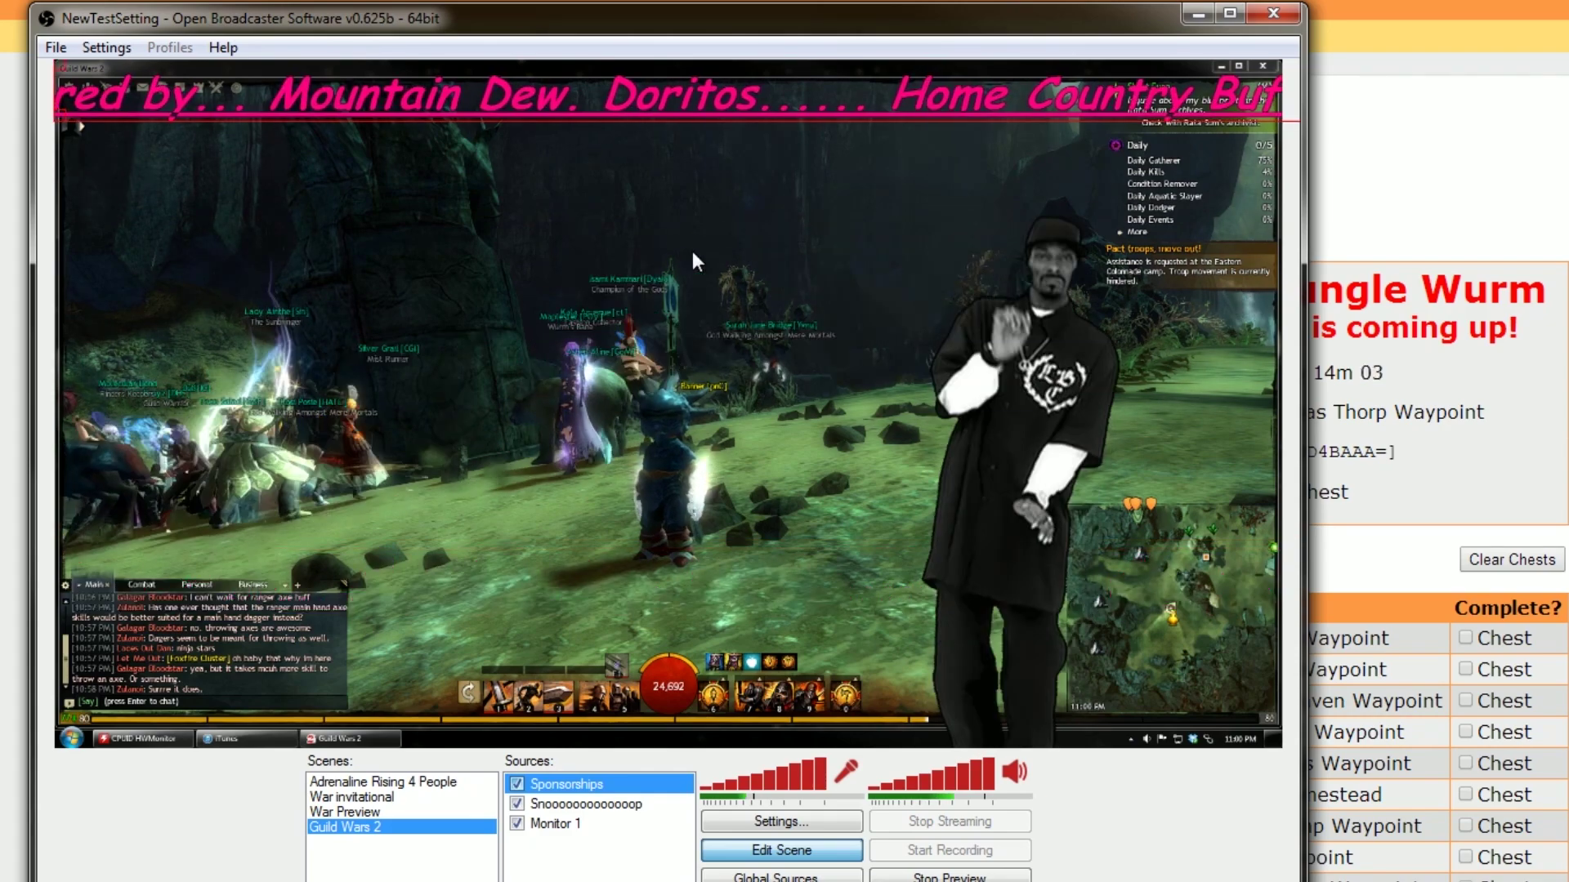
right_click(625, 119)
Give the sponsor ticker custom text extents 640 wide and move it lower right
click(719, 370)
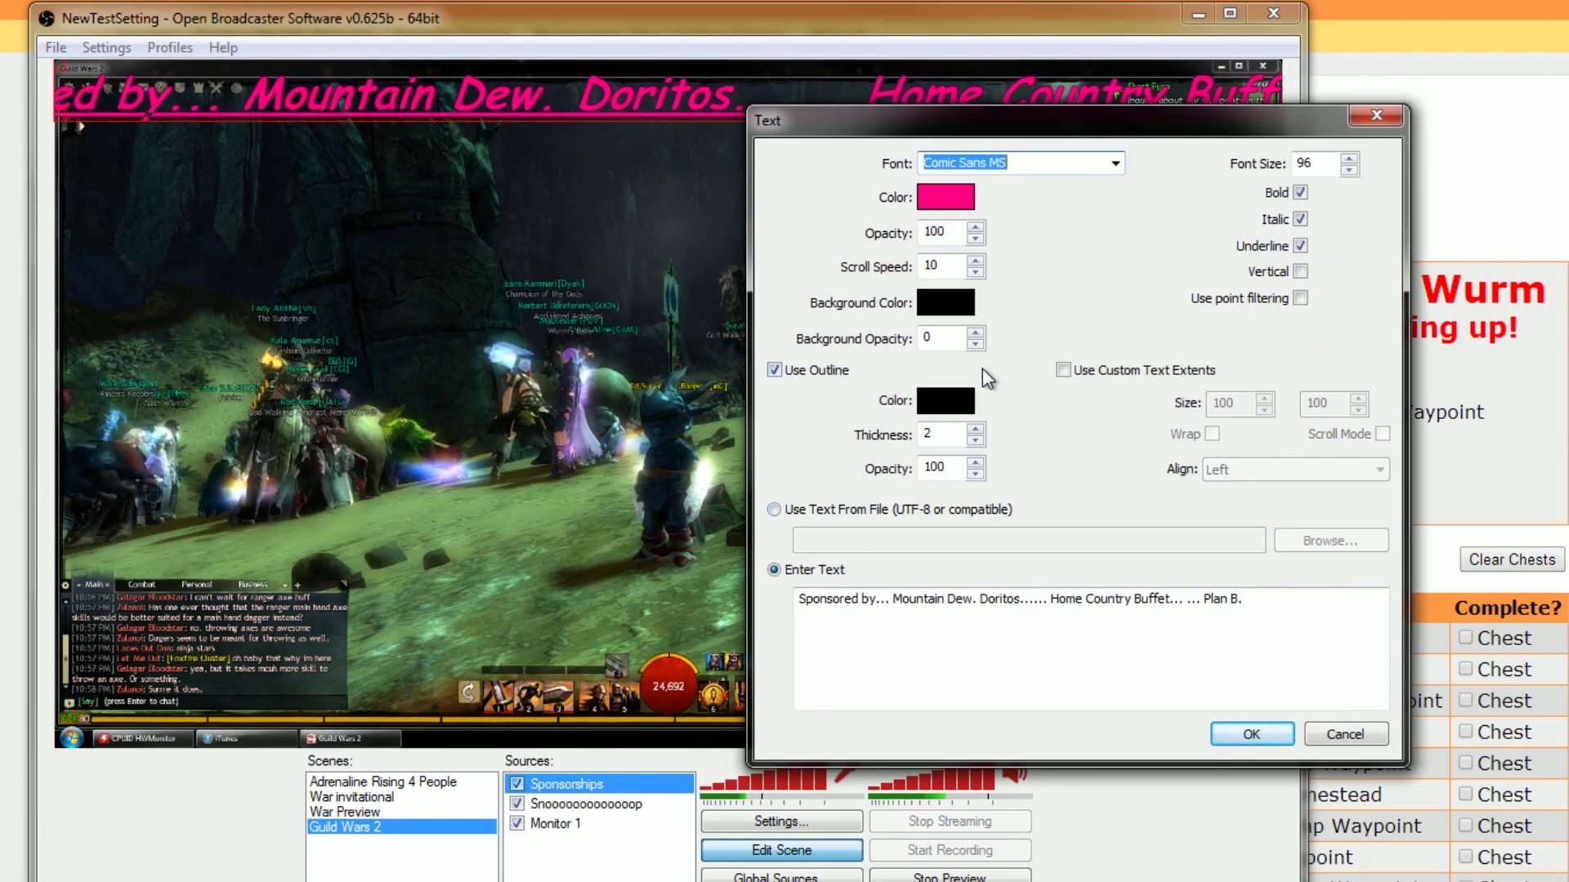
click(1136, 371)
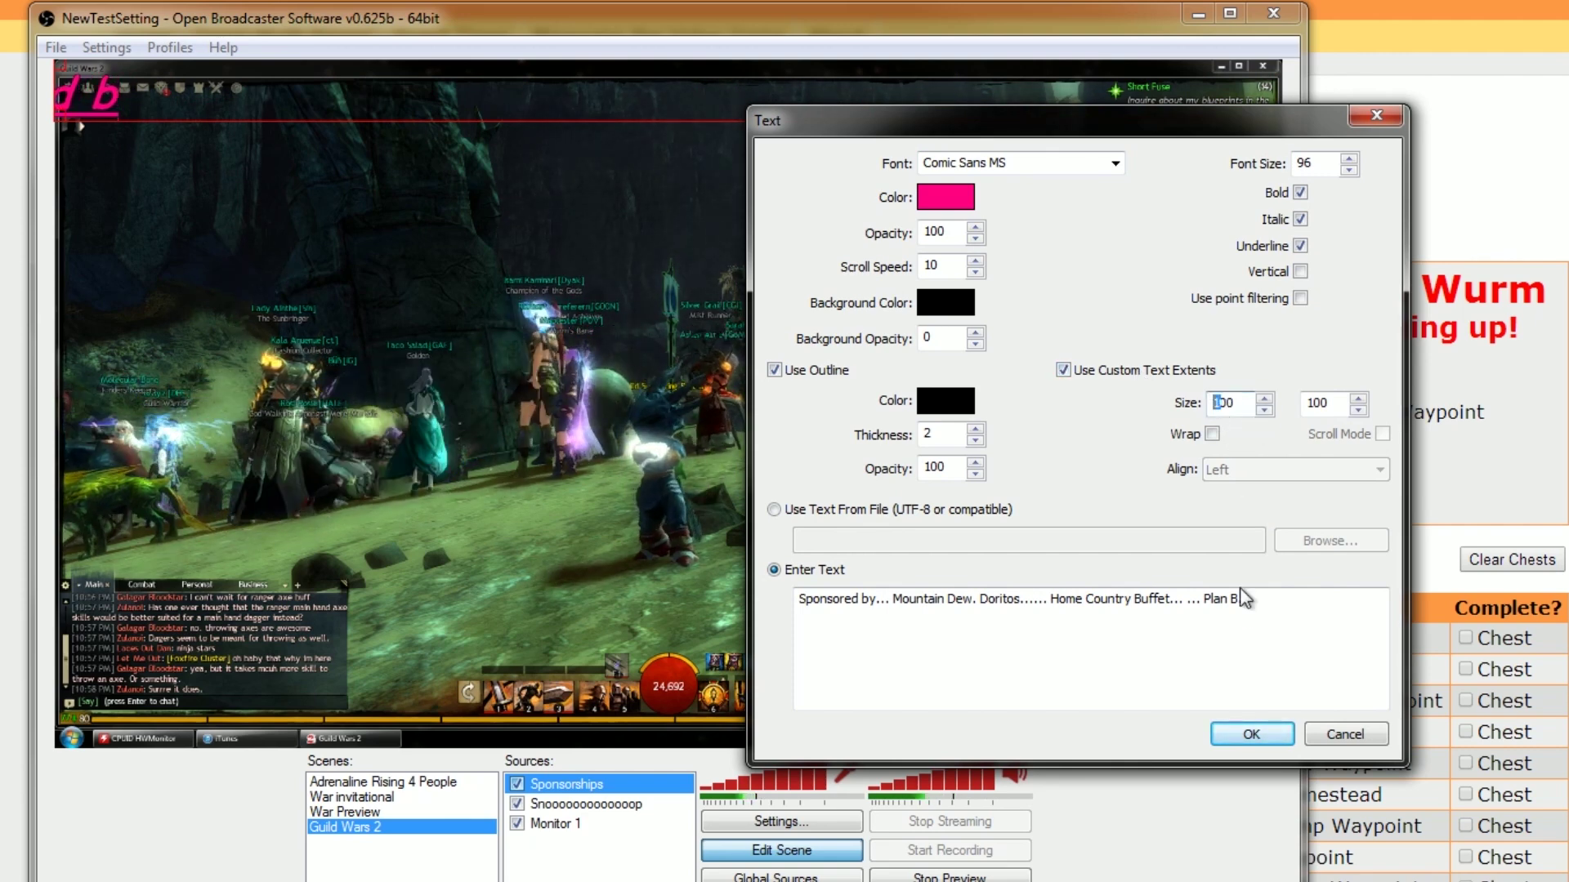
key(Delete)
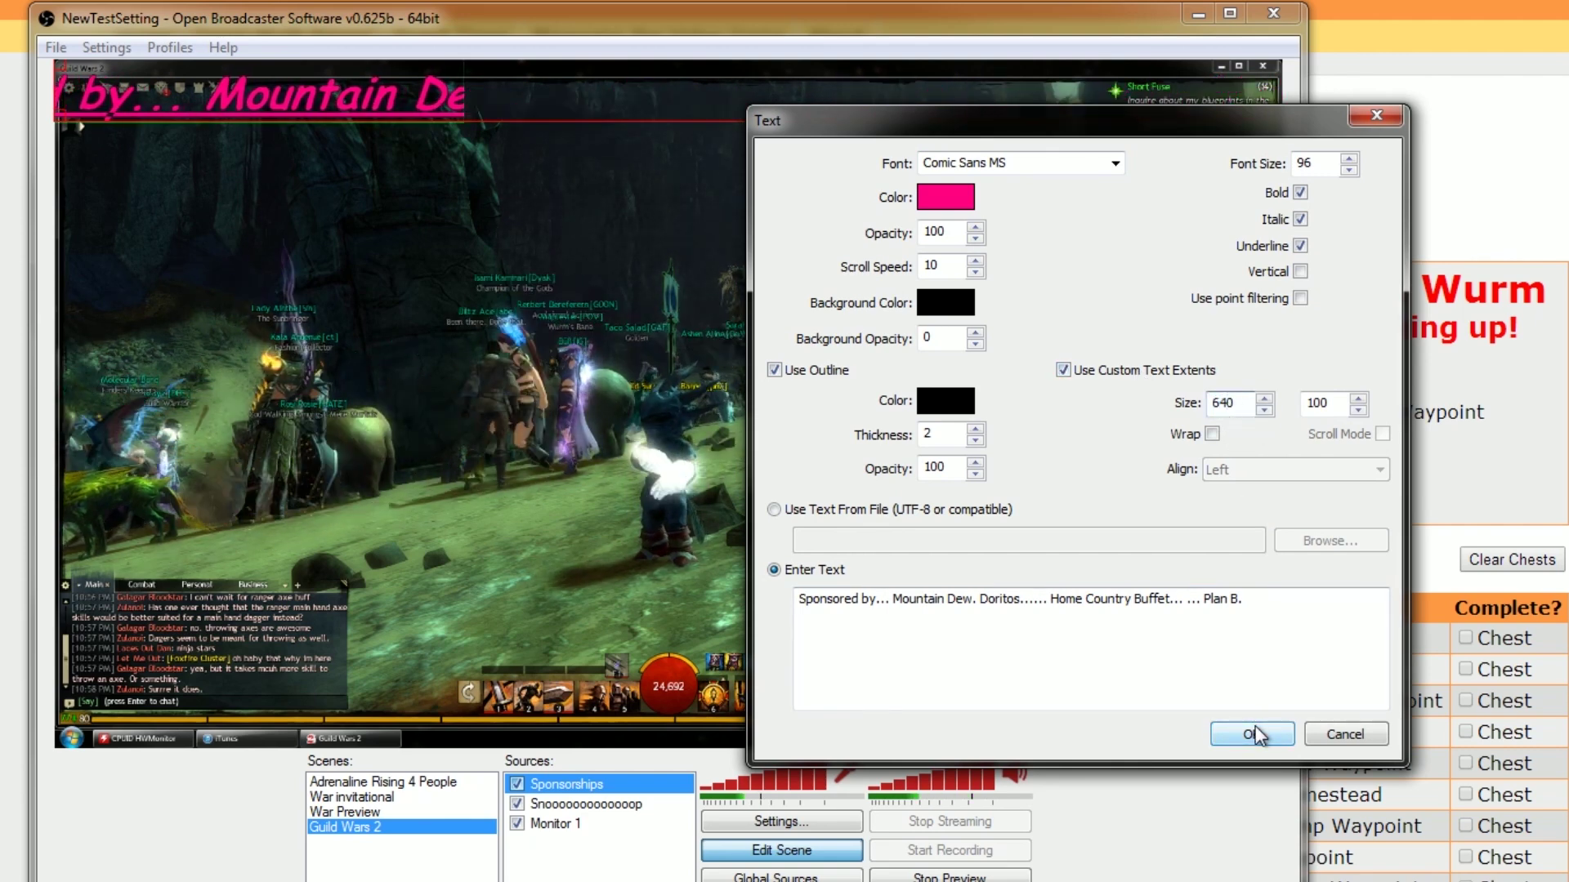
click(1248, 734)
drag(332, 101, 1150, 554)
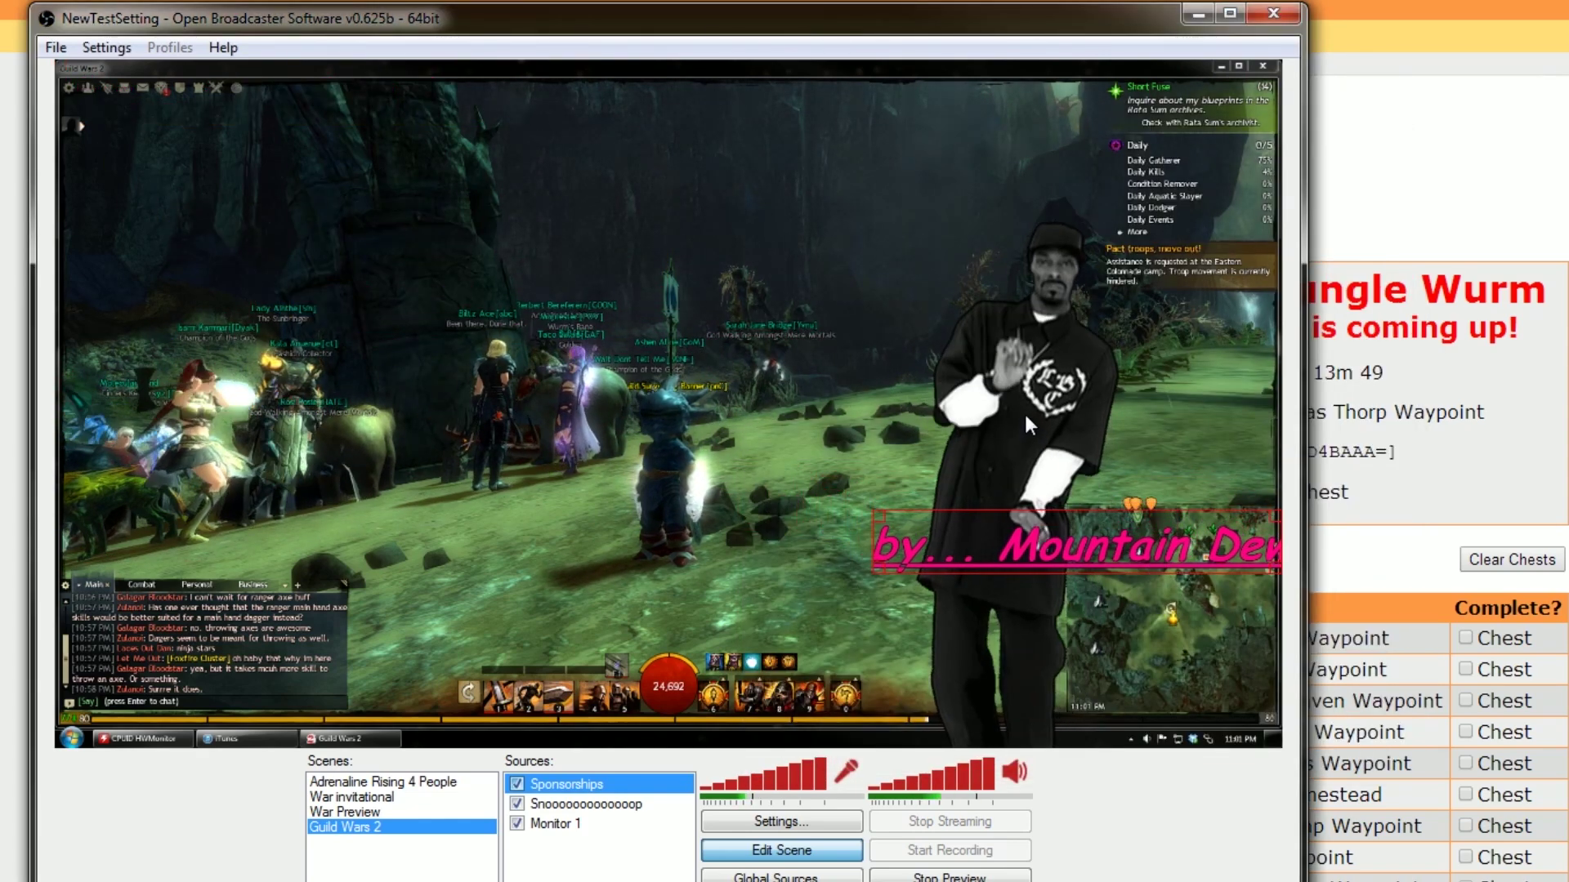
Shift the Snoop GIF left, move it to the top of the source order, then select Monitor 1 game capture
click(571, 804)
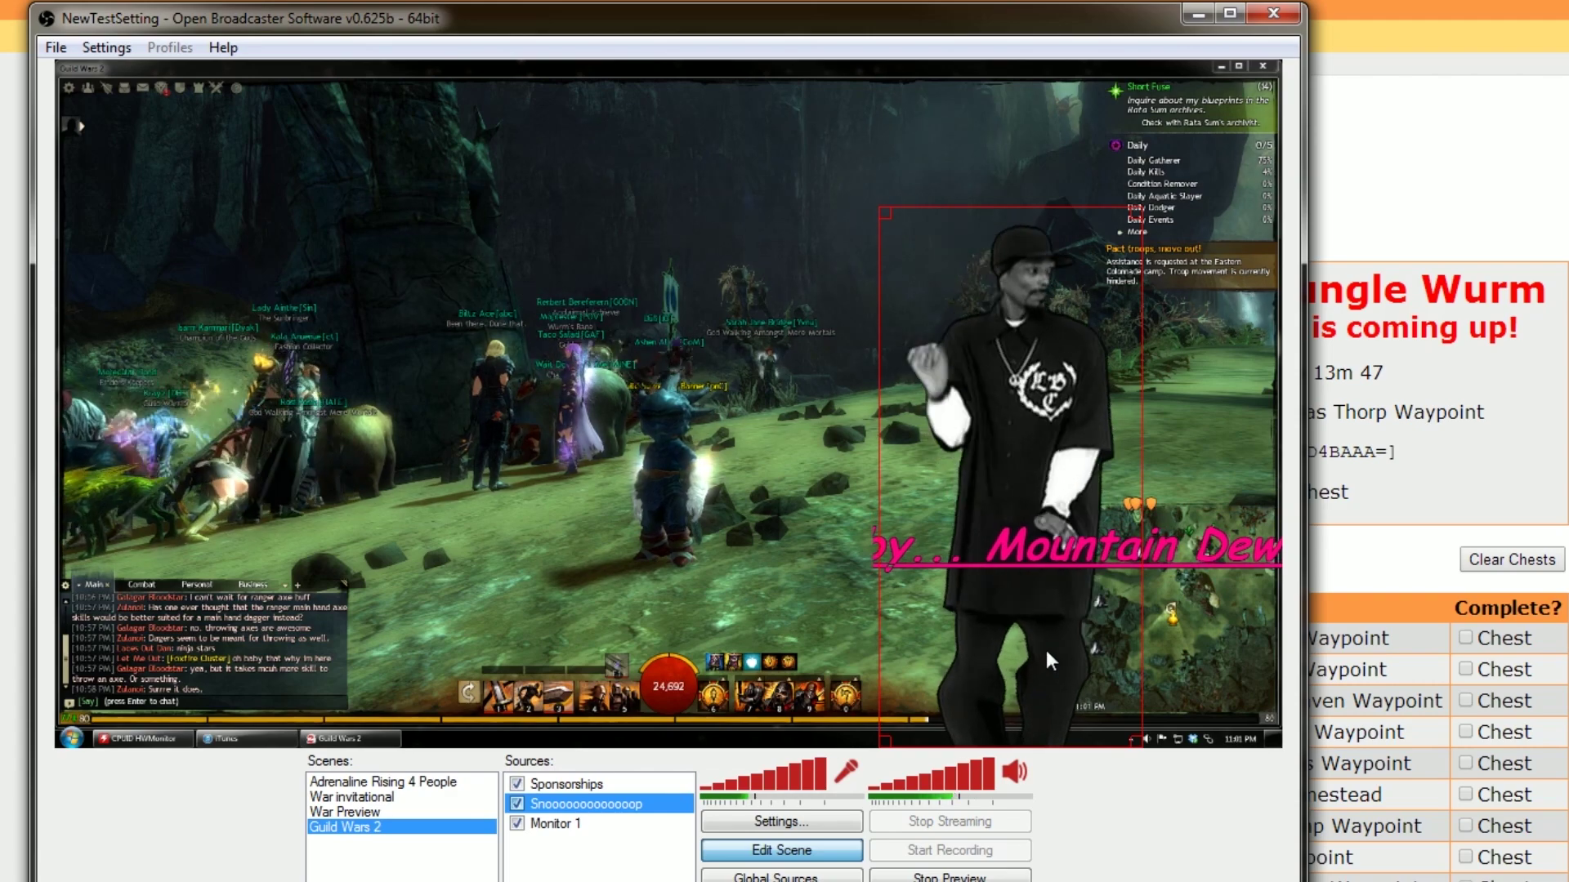
drag(1045, 645, 896, 651)
right_click(896, 651)
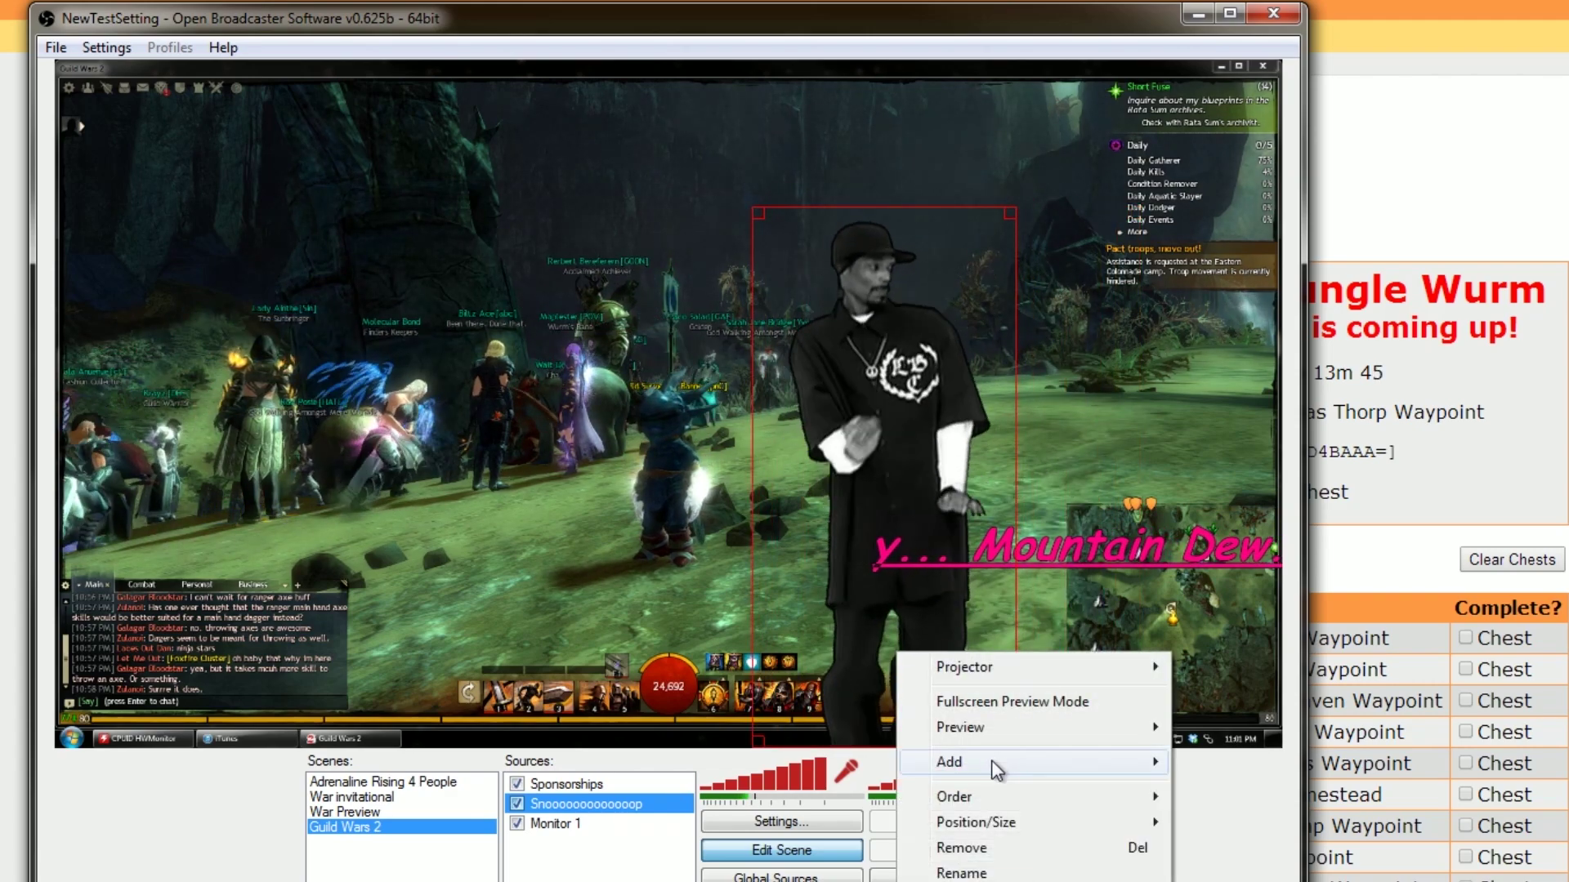
mouse_move(983, 760)
mouse_move(948, 797)
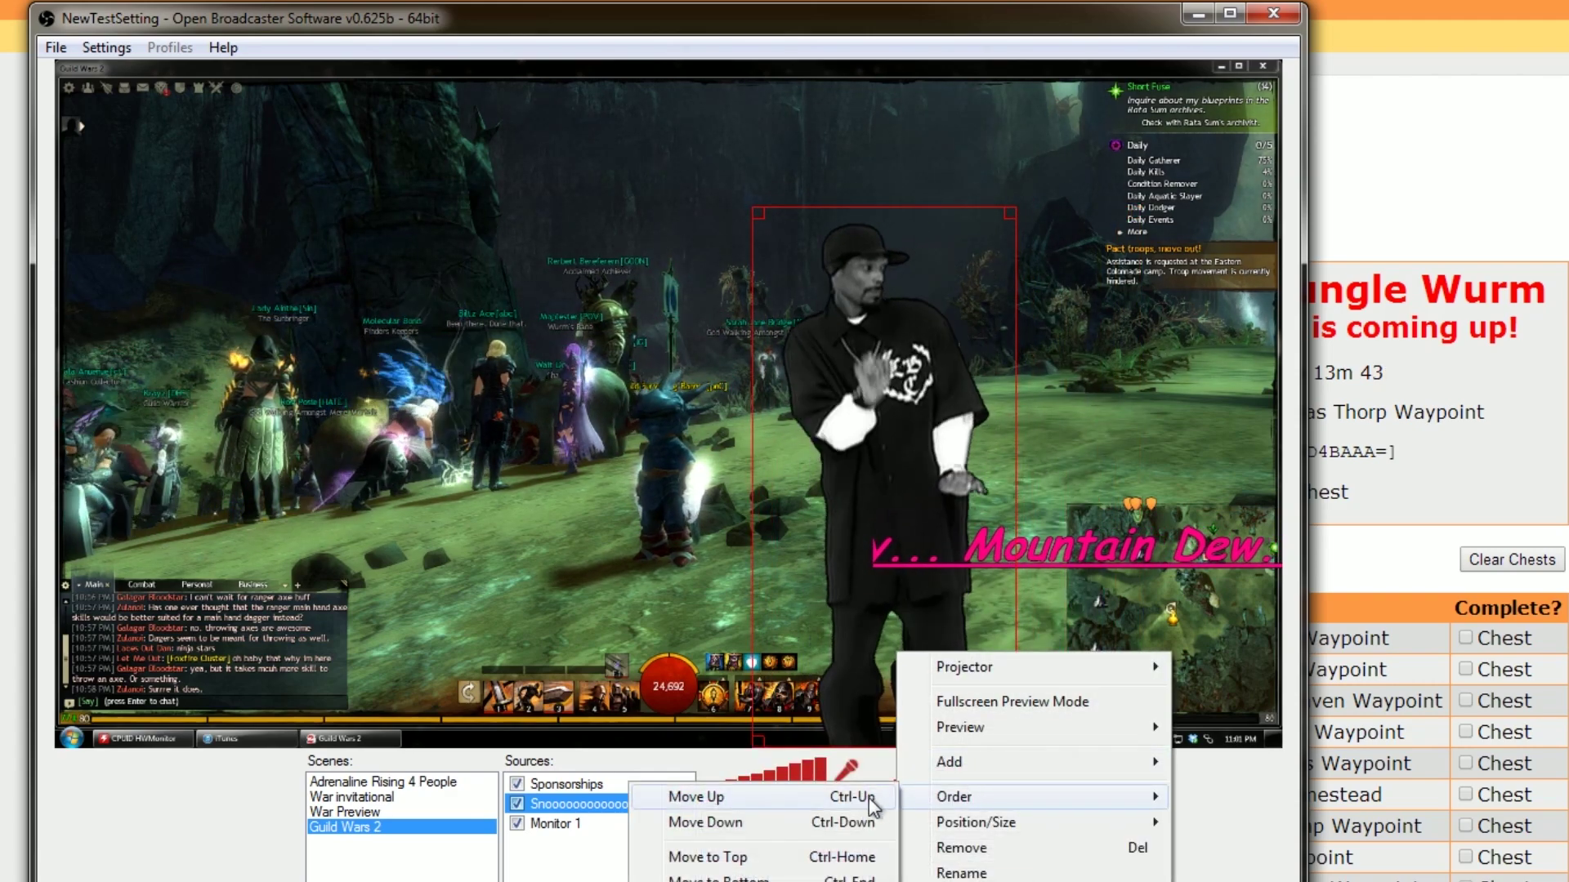
click(821, 854)
click(1028, 709)
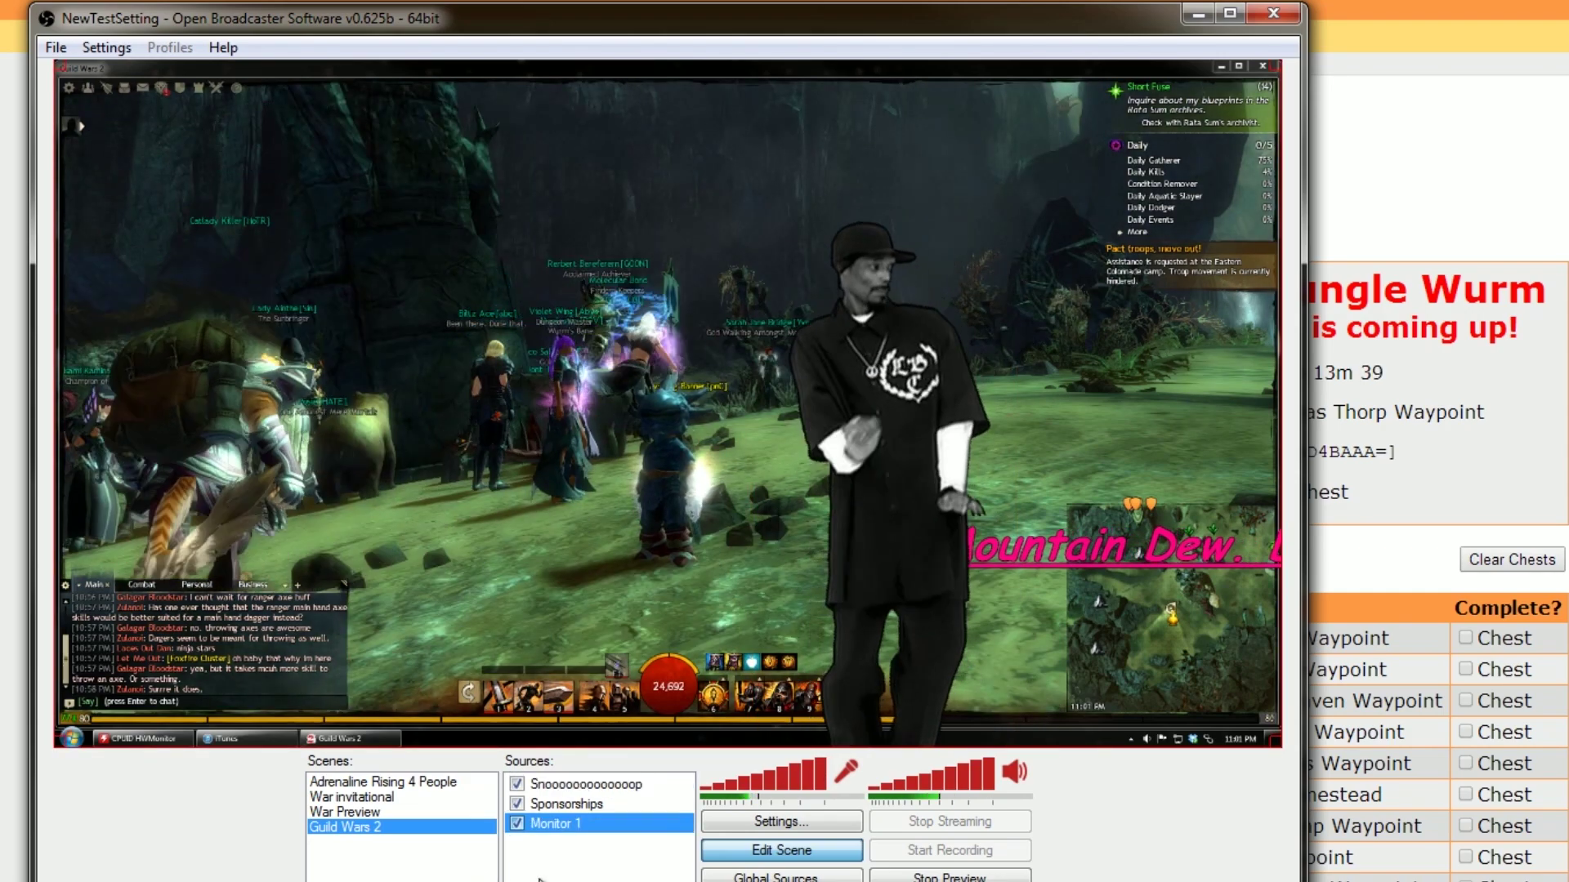
Add a video capture device source named 'Snoop Dogg' for the webcam
right_click(572, 873)
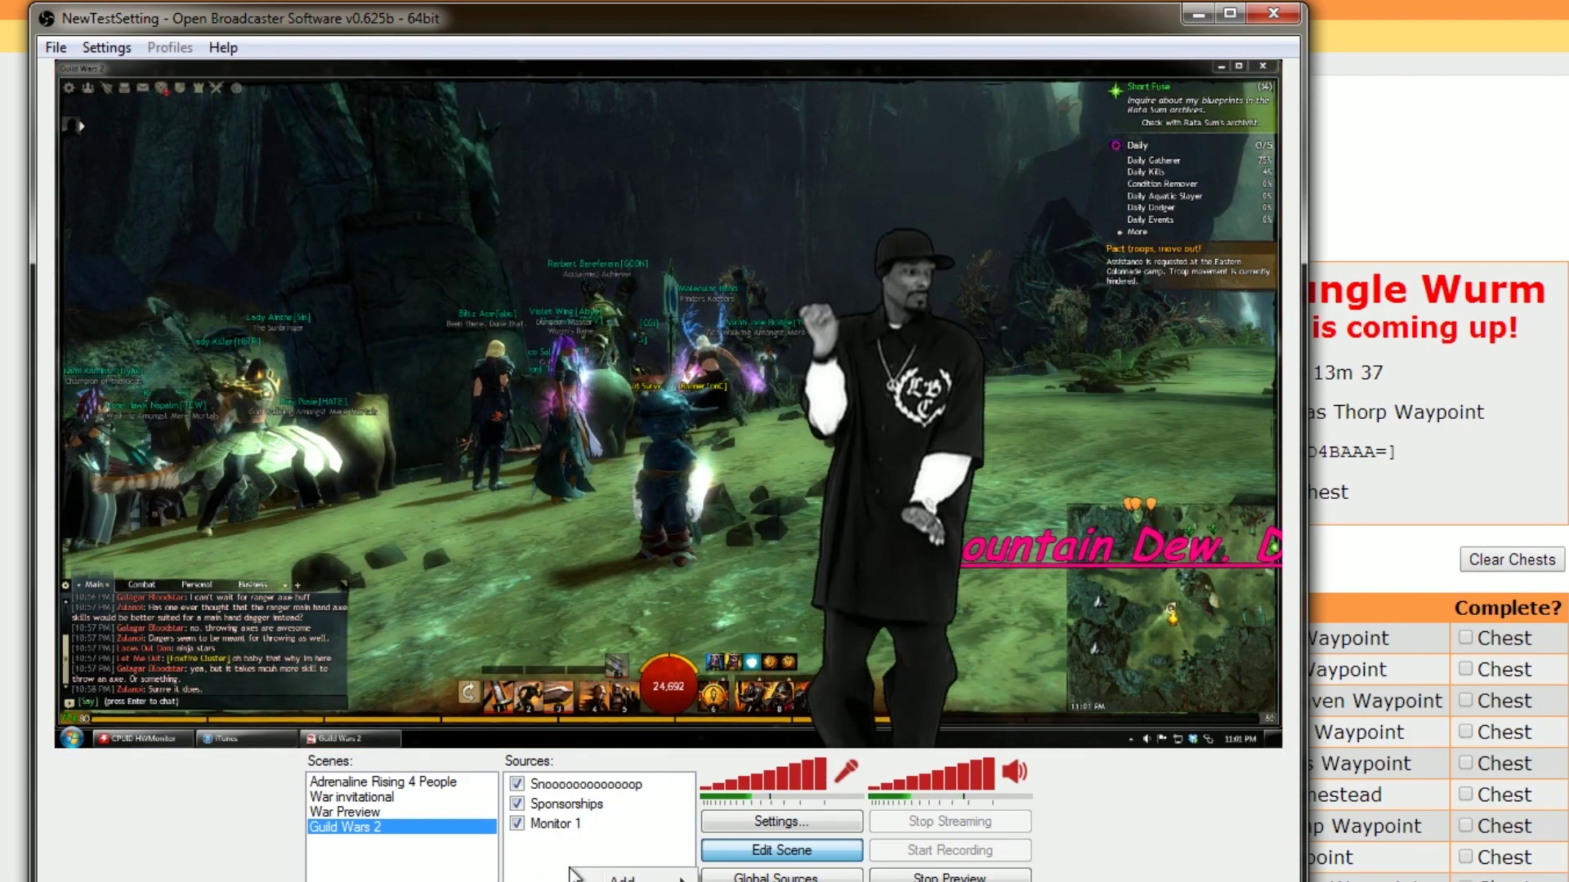
mouse_move(576, 876)
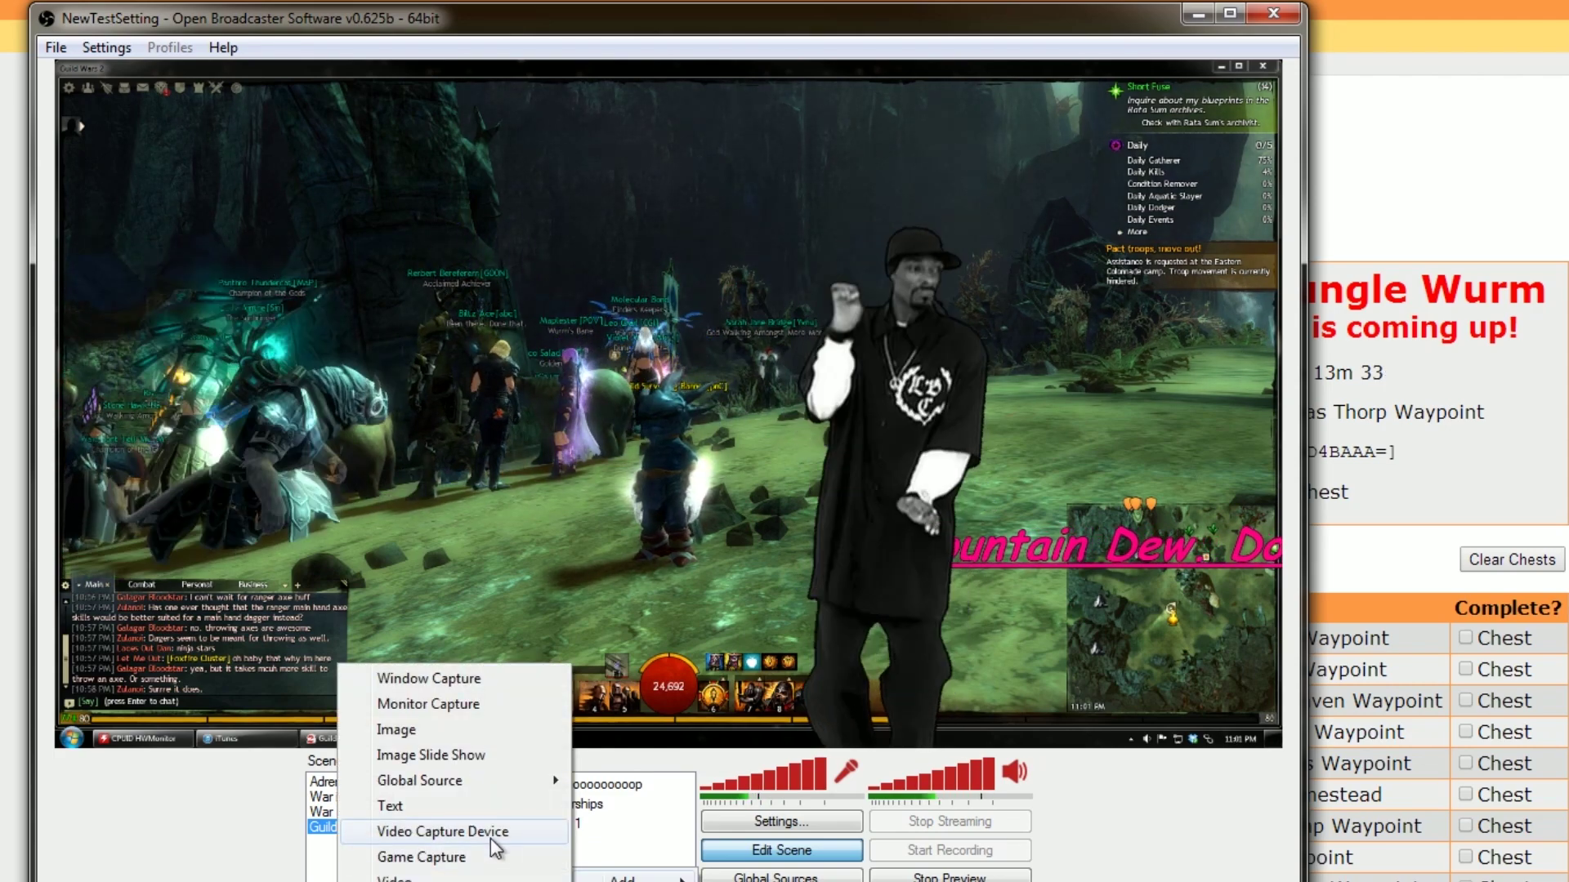
click(490, 838)
text(S)
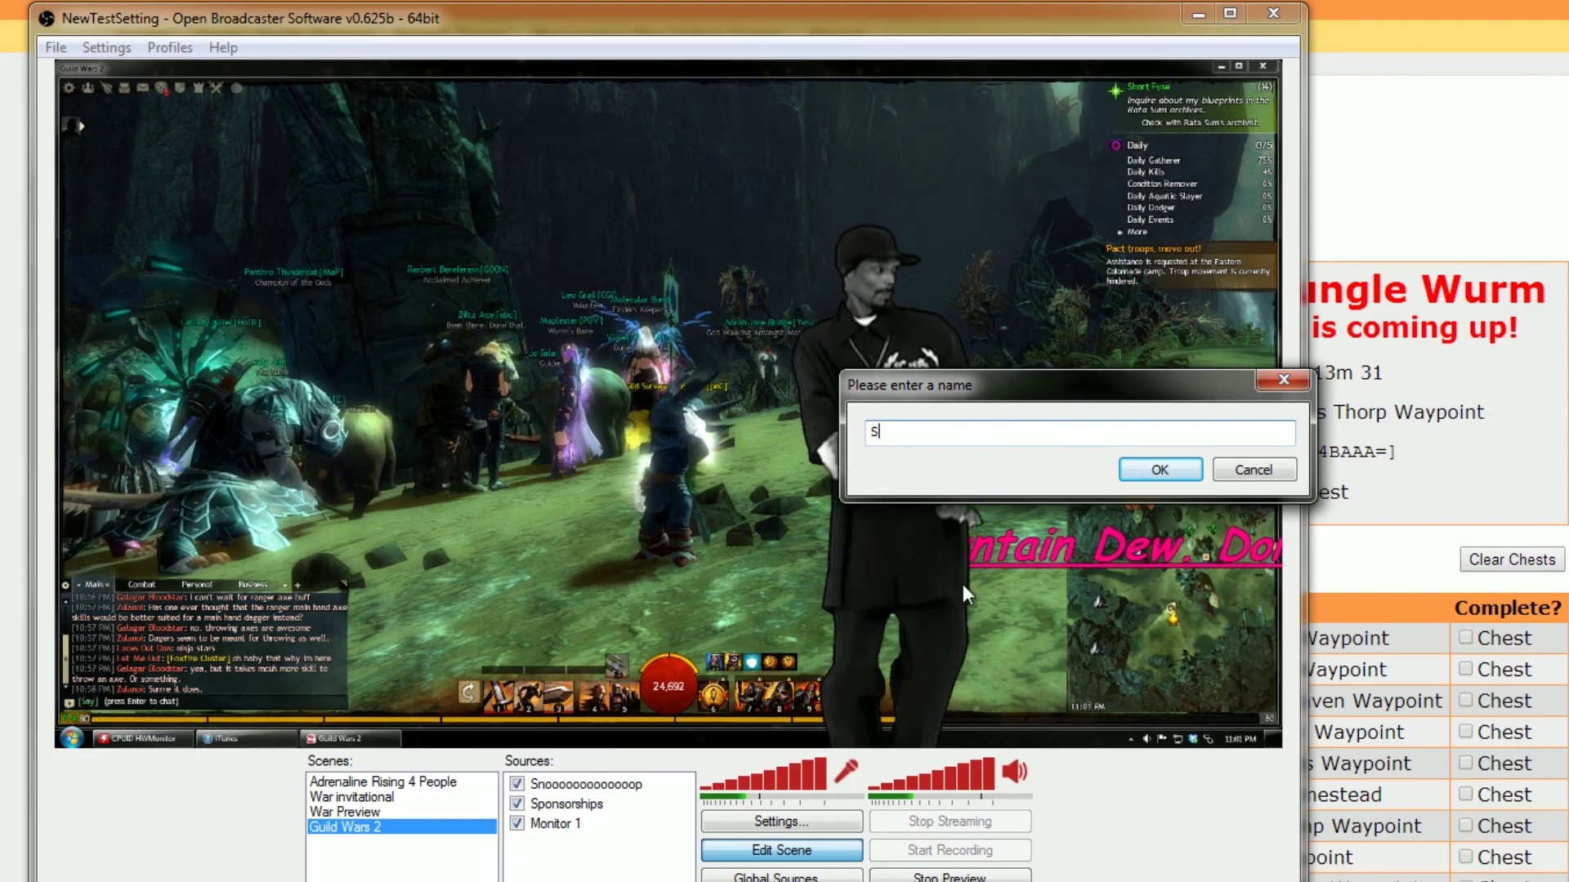
text(noop Dogg)
key(Return)
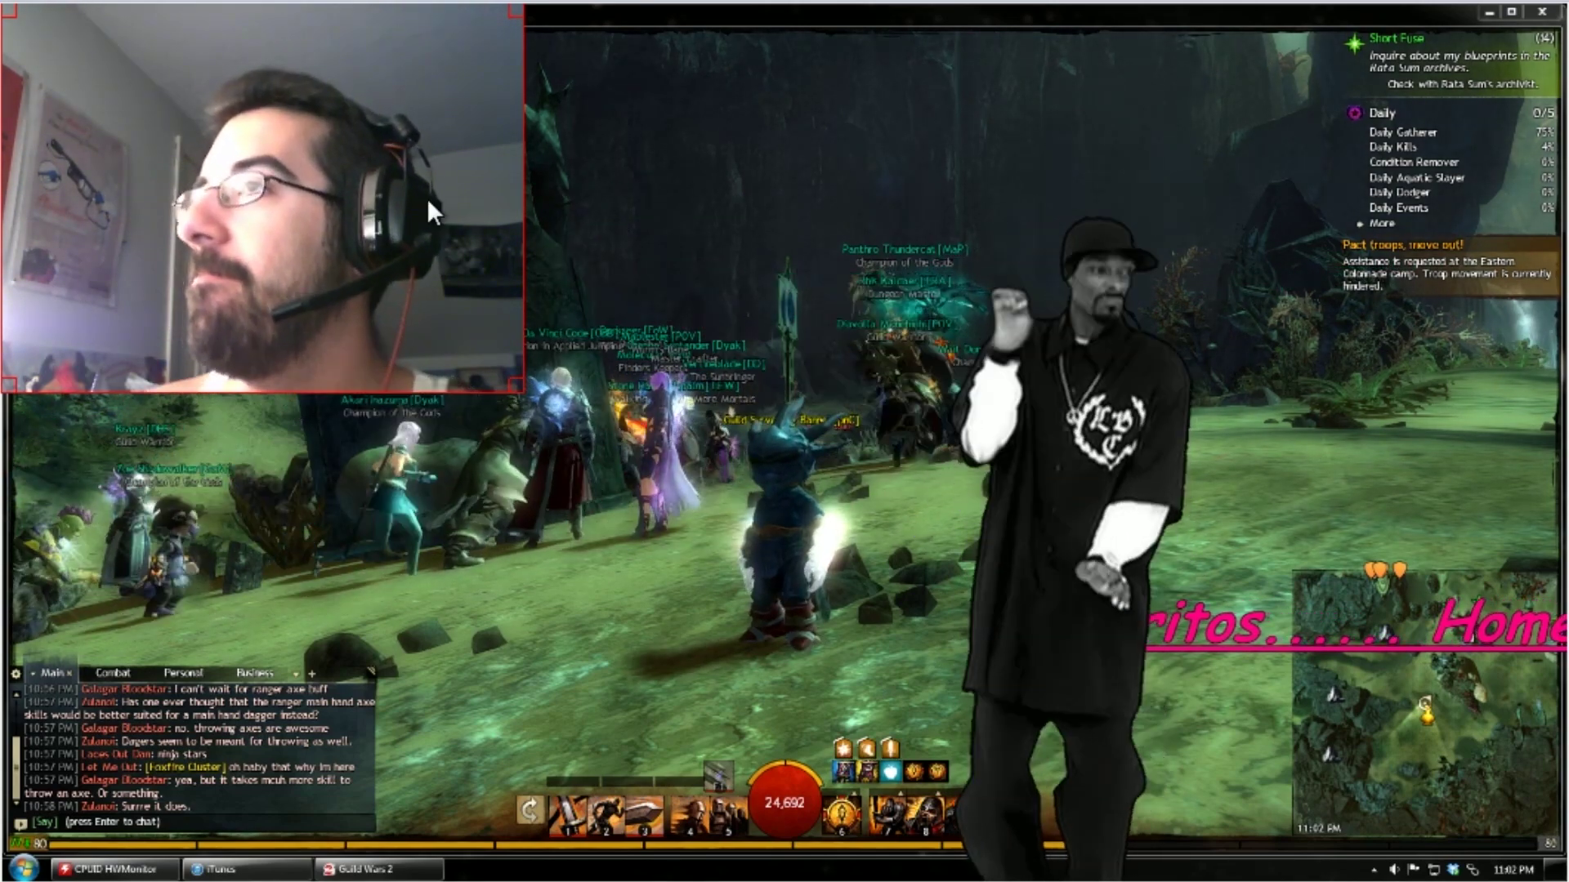
Shrink the webcam feed and fit it into the lower-left corner, clear of the taskbar
drag(426, 198, 360, 644)
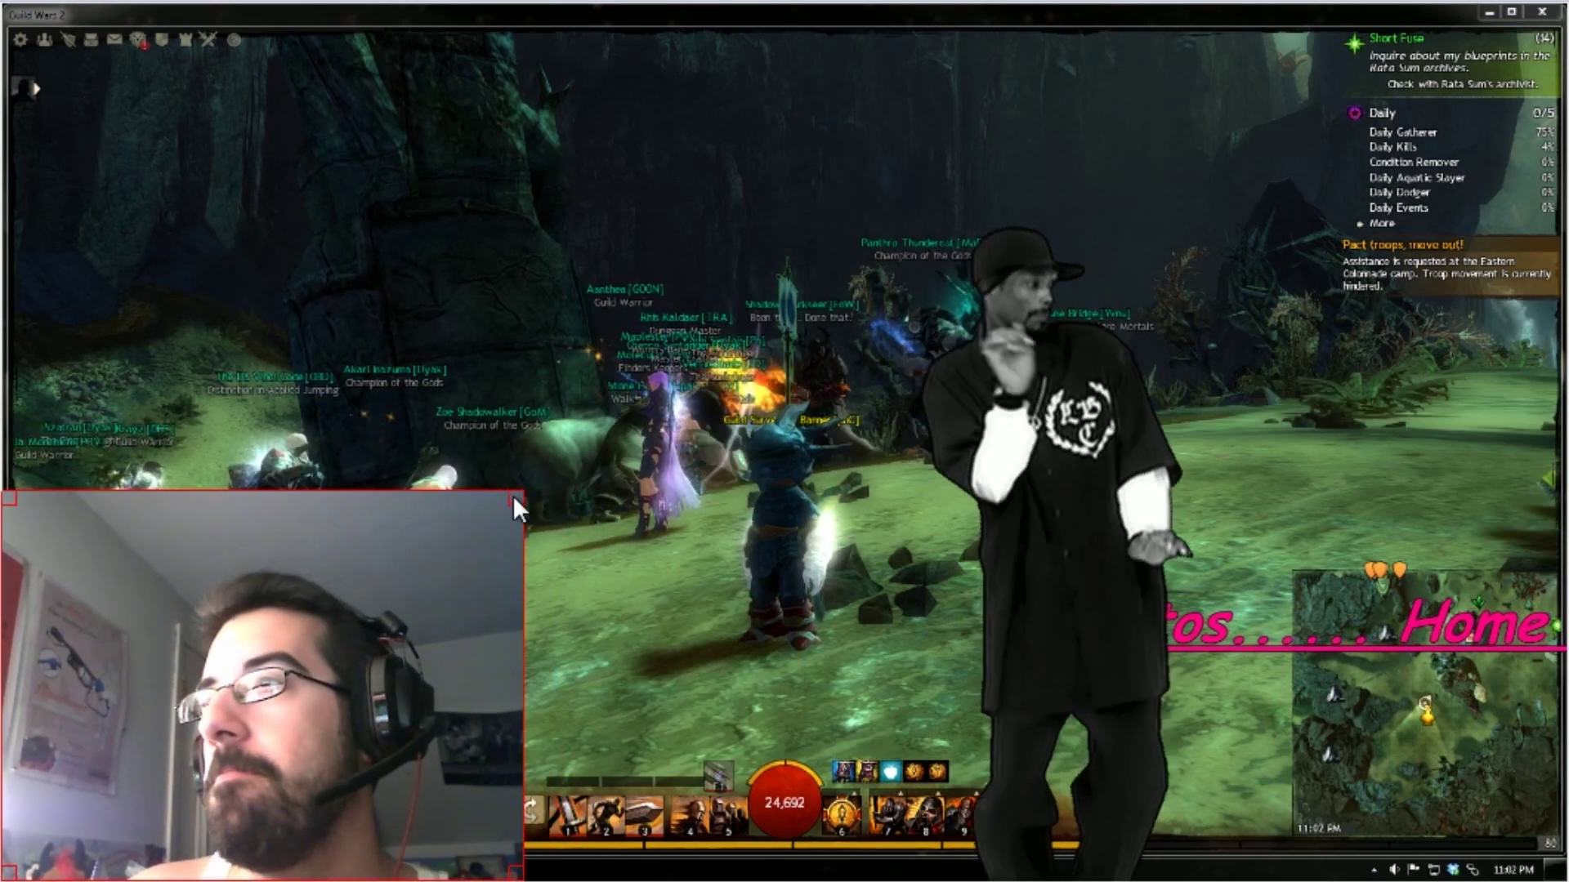
drag(512, 495, 318, 638)
drag(225, 723, 274, 708)
drag(41, 632, 32, 630)
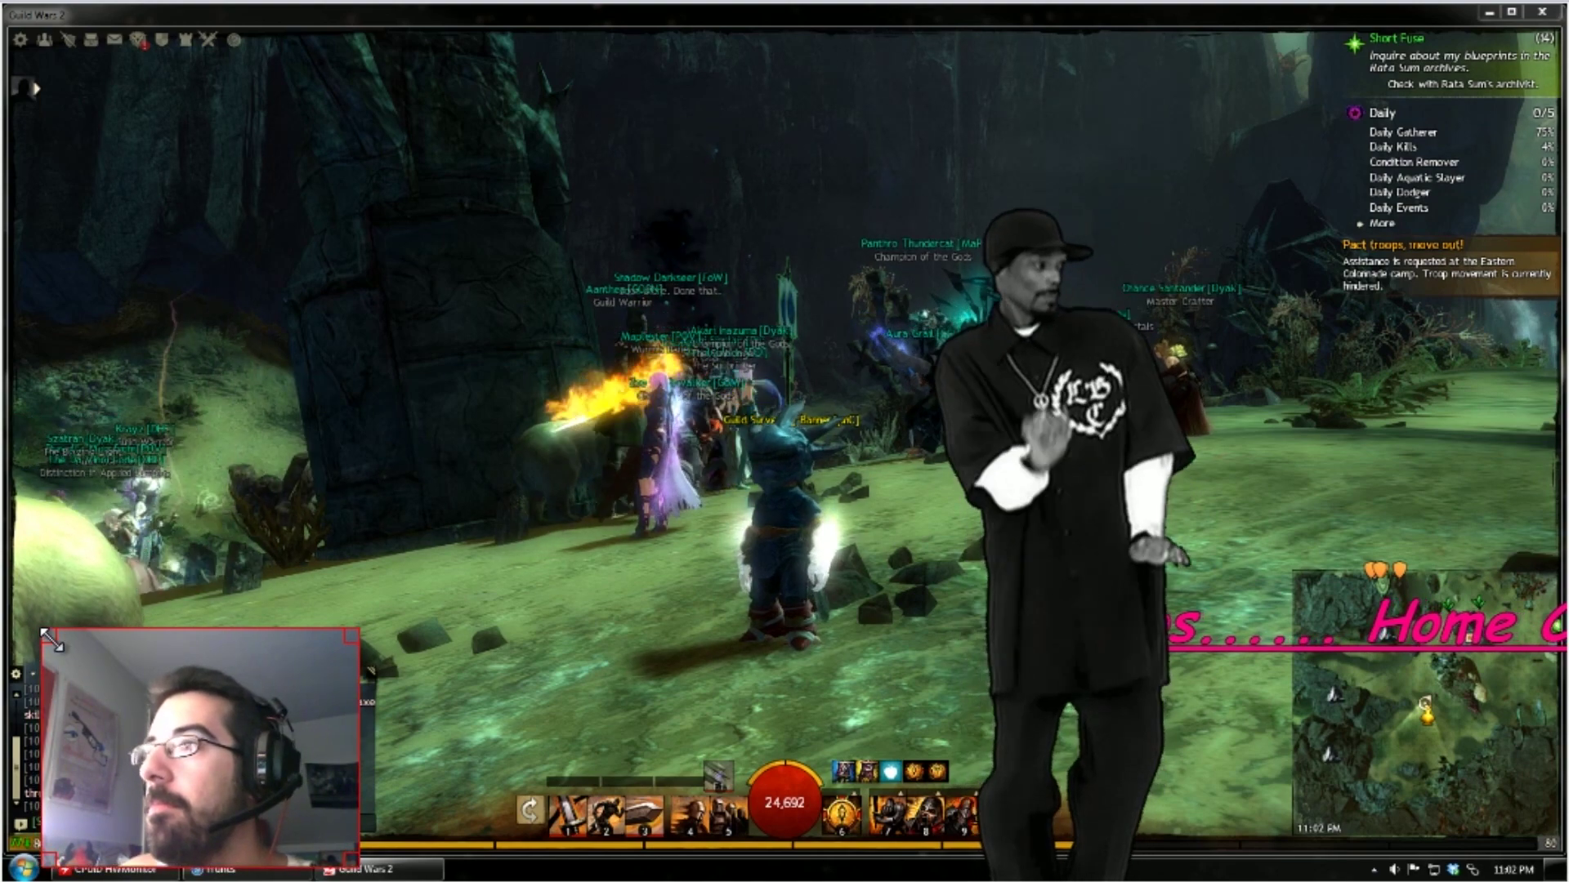
drag(136, 747, 139, 742)
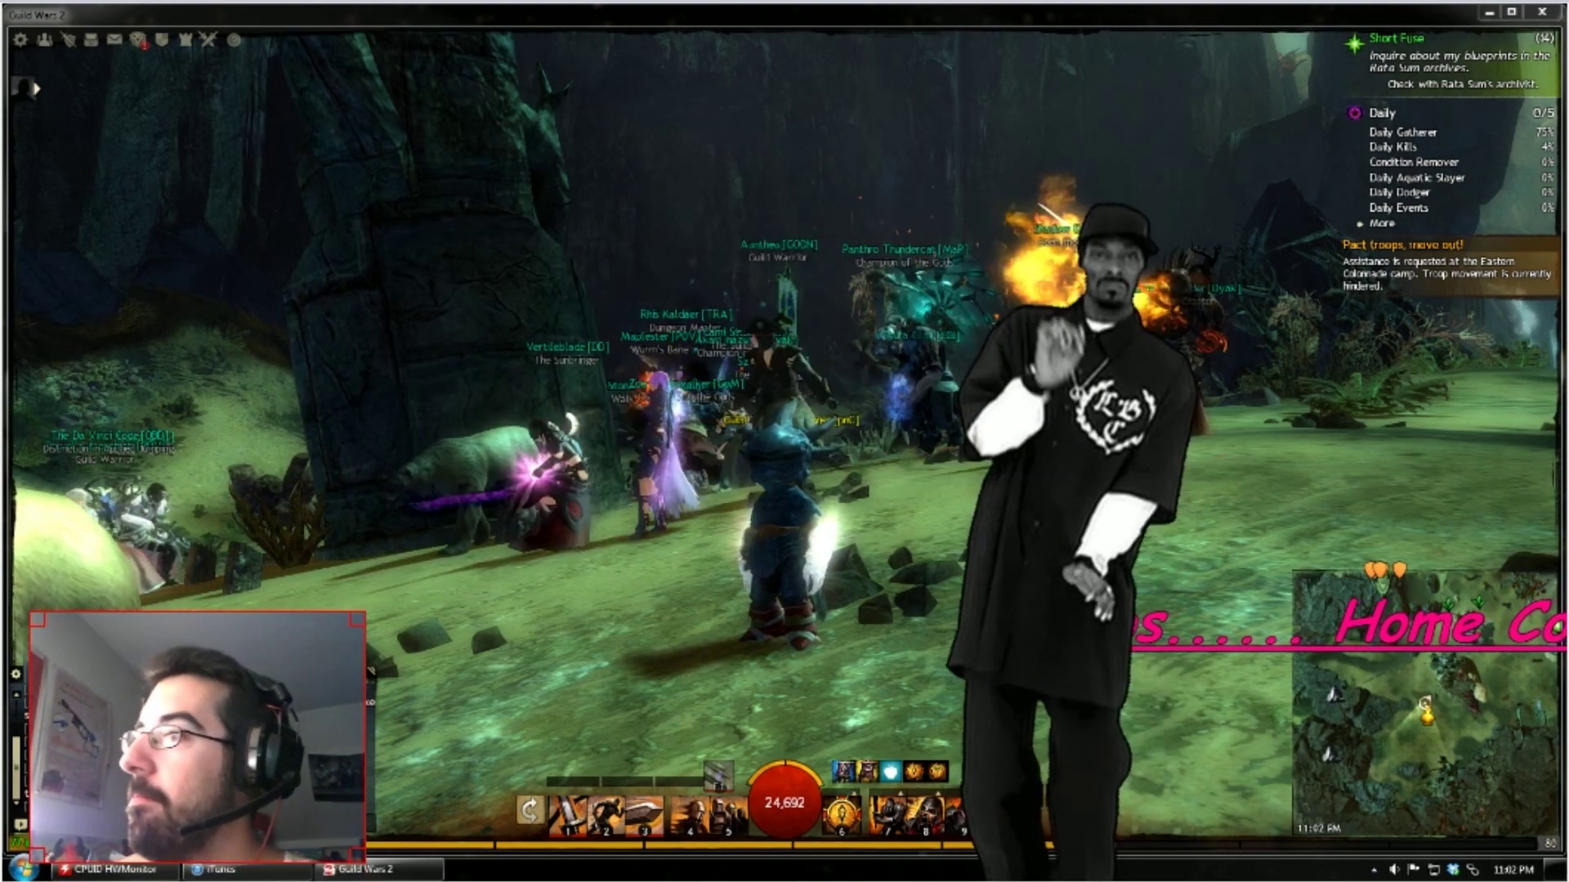